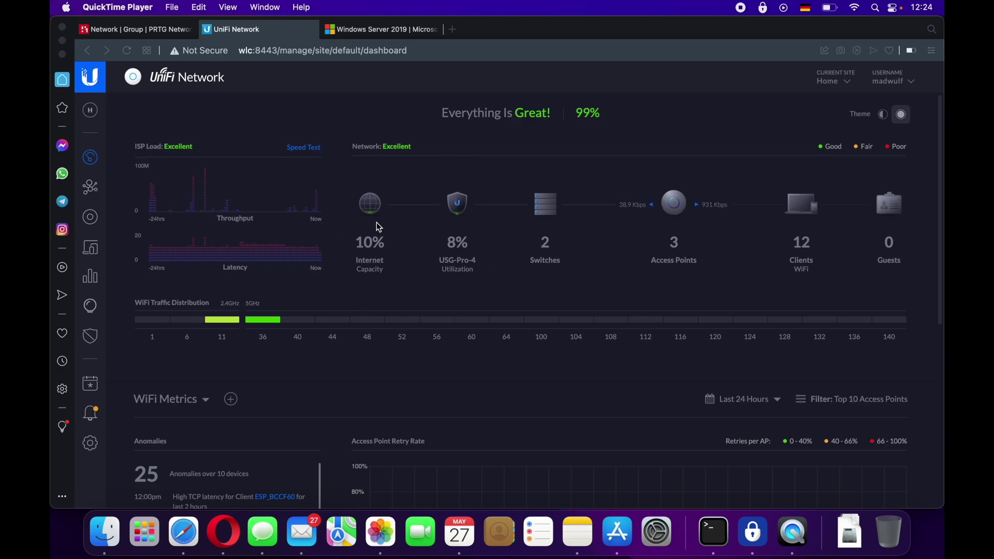
- Show the UniFi Devices list, briefly glancing at the PRTG and Windows Server tabs
left_click(92, 220)
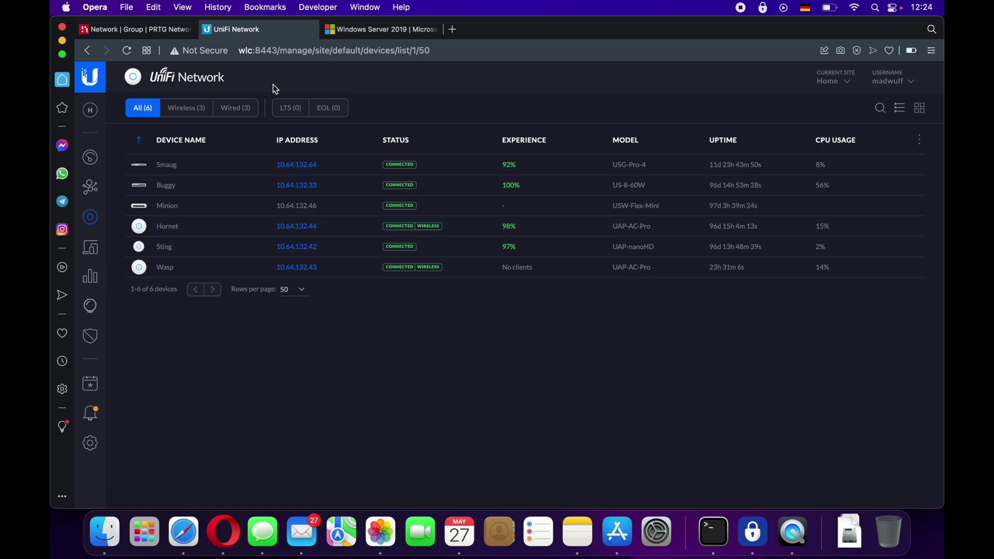
left_click(150, 32)
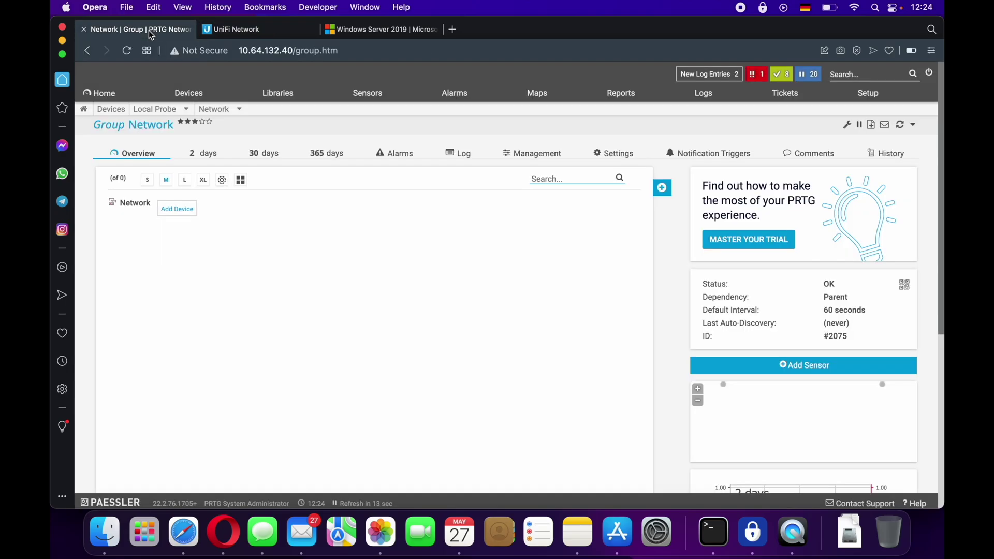
left_click(243, 31)
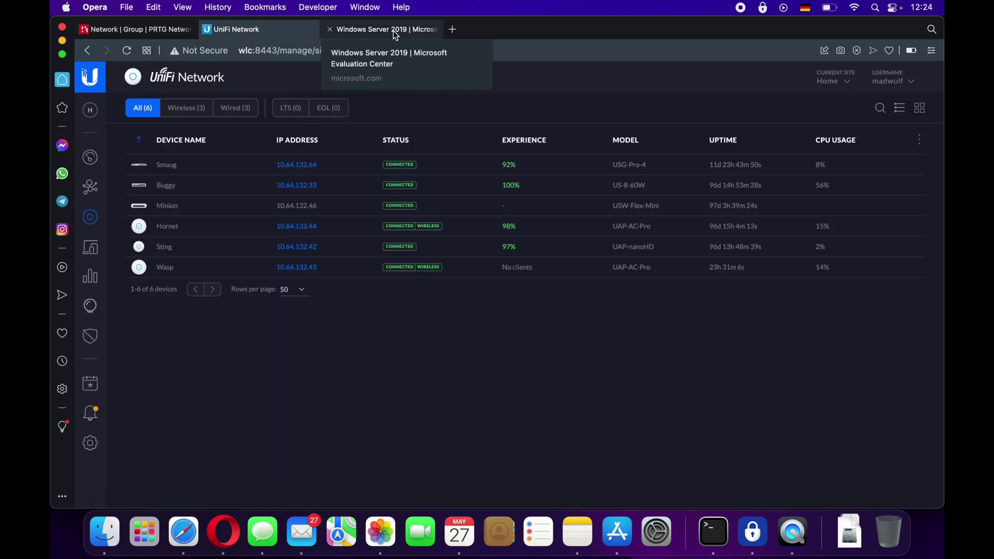
left_click(393, 31)
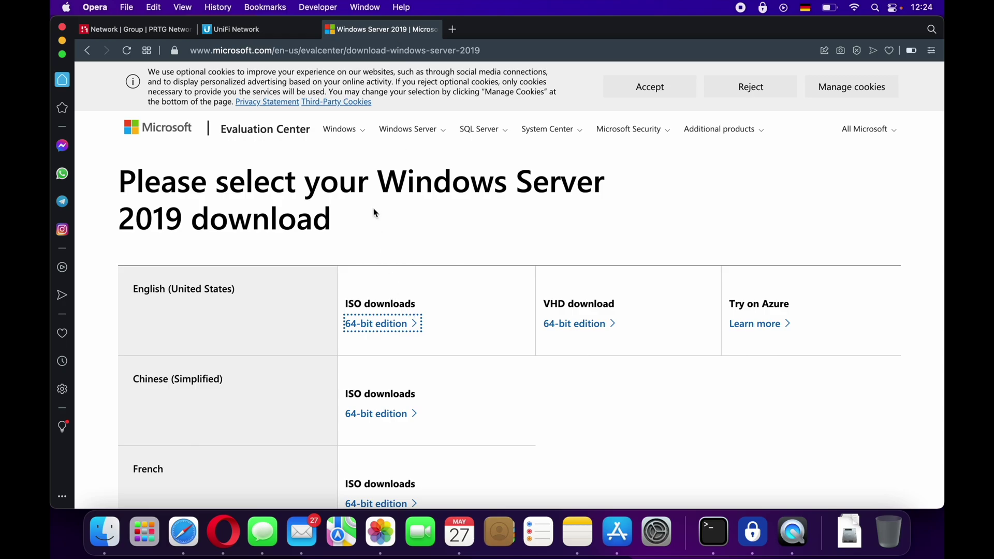
left_click(269, 32)
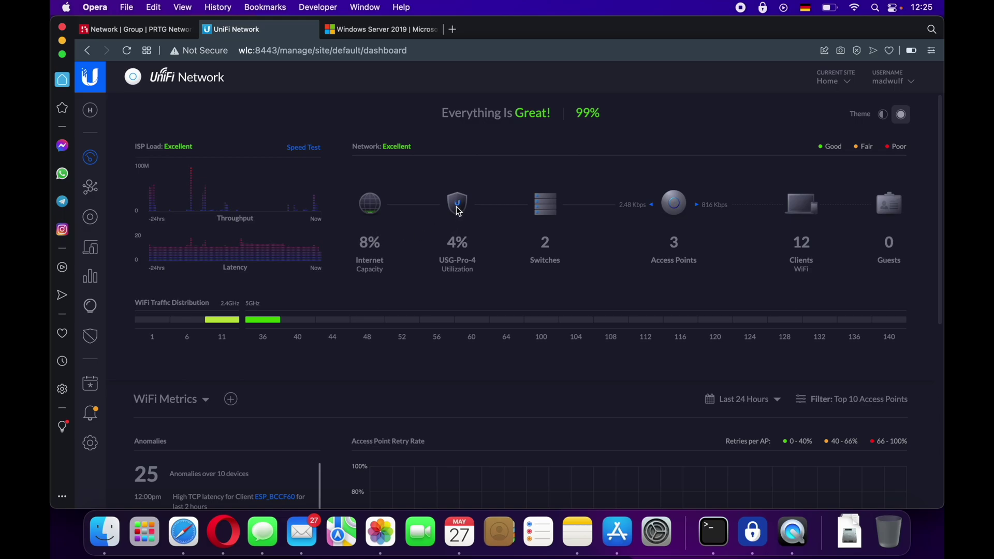
- Go from the UniFi device list to the Dashboard, then to the topology map
left_click(458, 209)
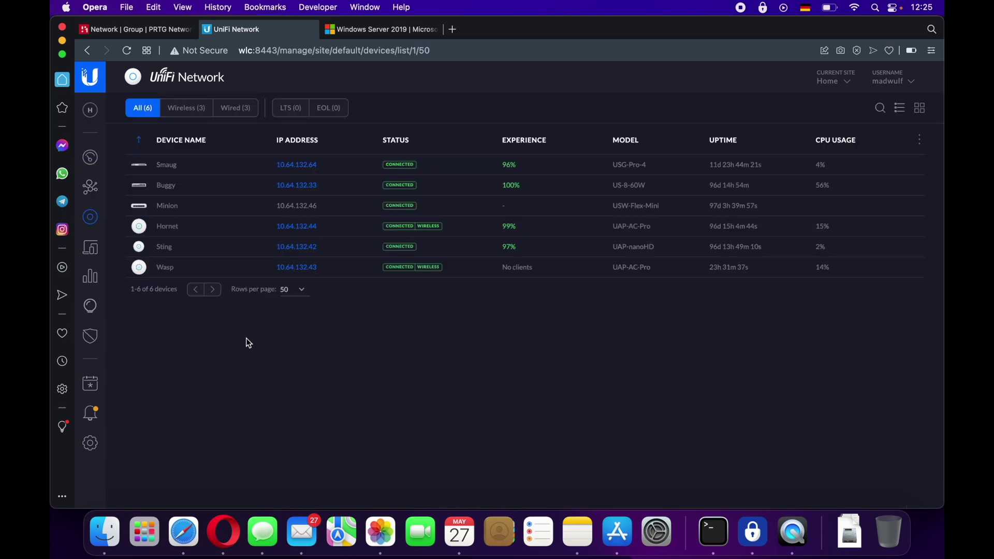
left_click(91, 152)
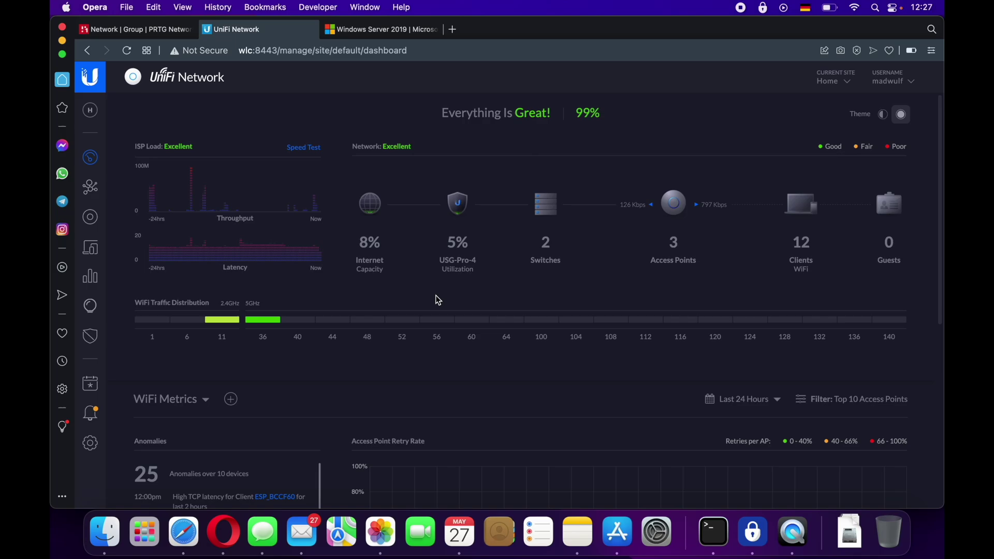
left_click(90, 189)
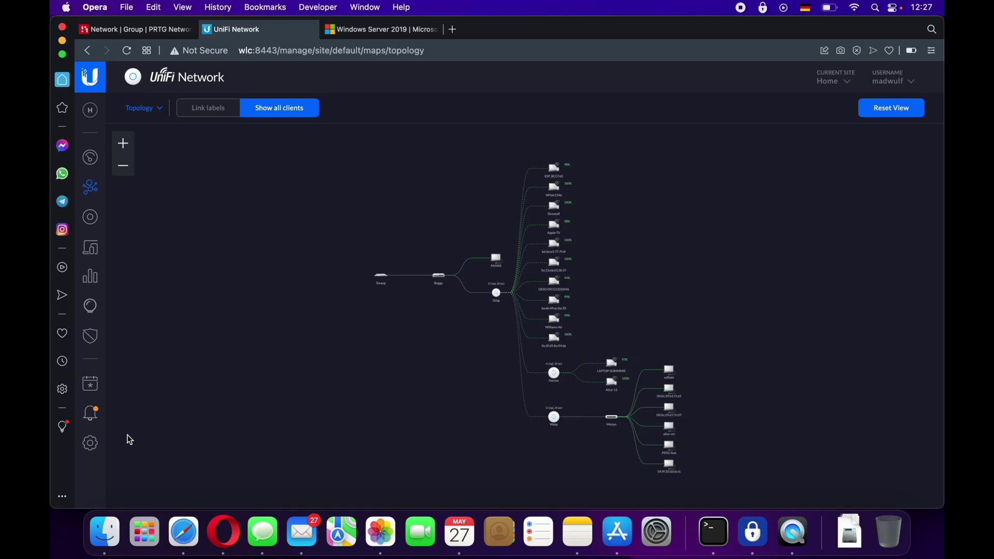
- Under Settings > Services > SNMP, enable SNMPv3 and expand the unsupported-device warning
left_click(91, 444)
left_click(162, 395)
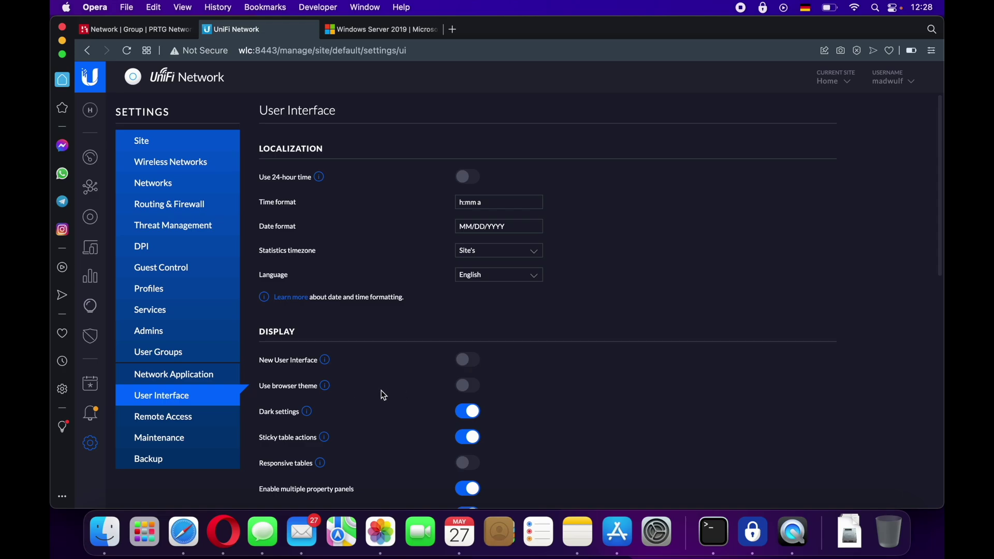
left_click(92, 449)
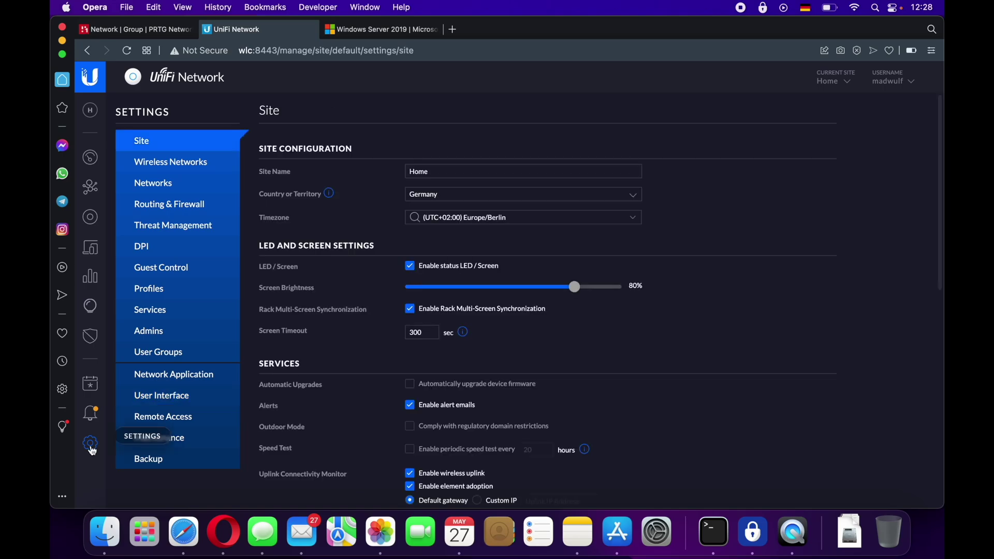
left_click(160, 316)
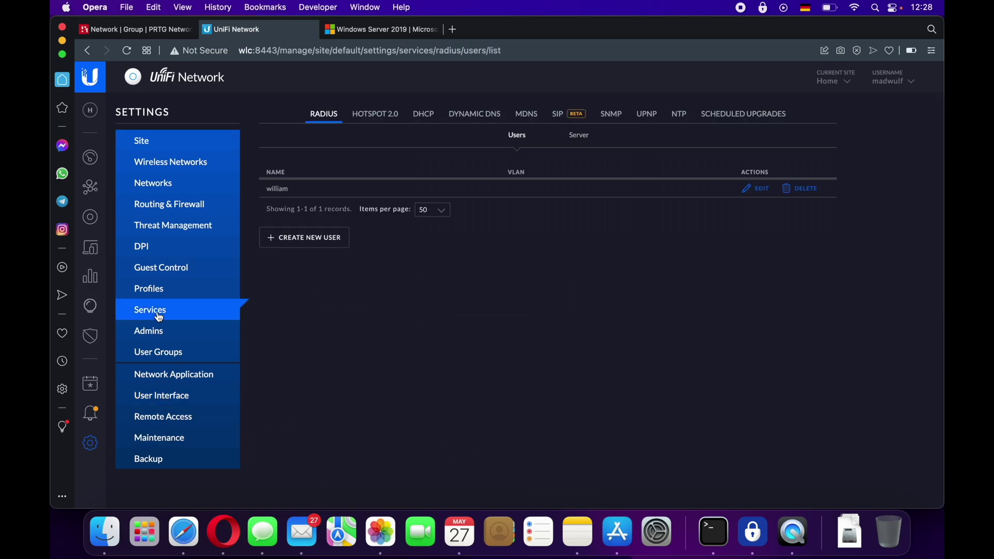
left_click(614, 118)
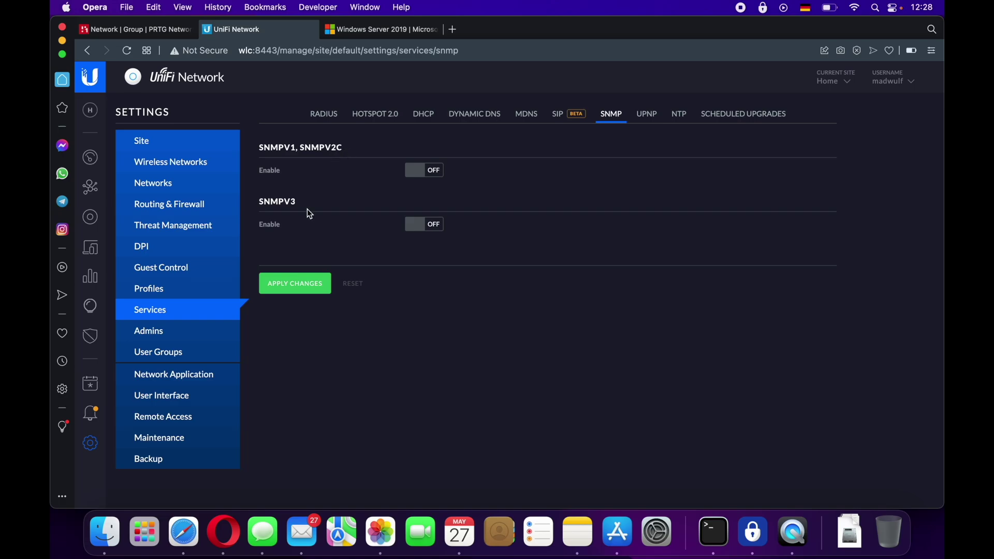
left_click(436, 228)
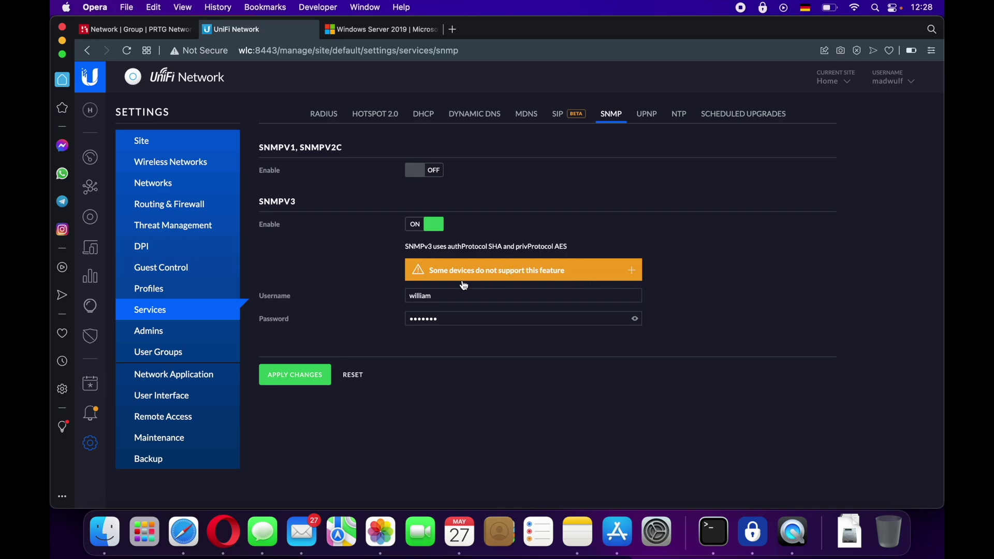
left_click(632, 271)
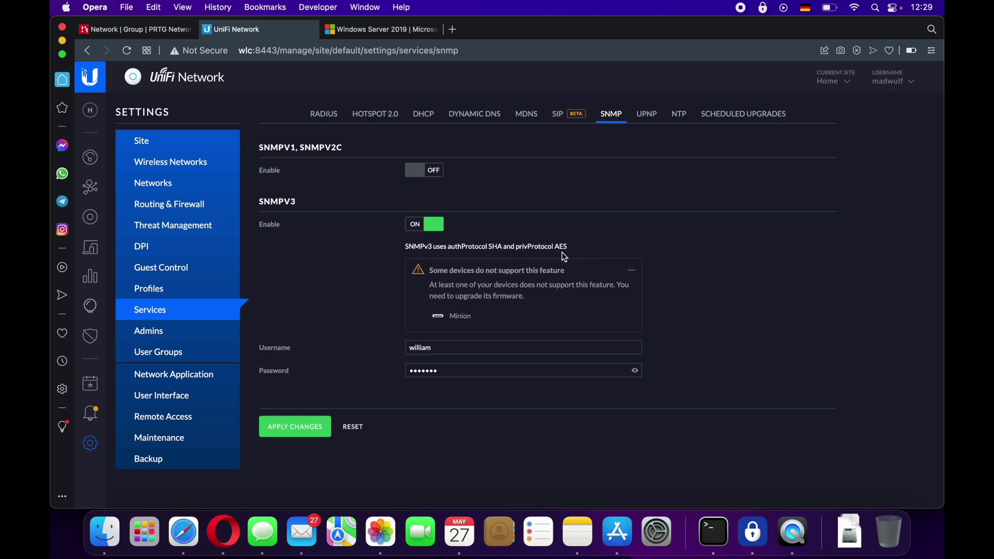
- Reveal the SNMPv3 password, then restart the continuous ping to wlc in Terminal
left_click(635, 370)
left_click(715, 536)
key("ctrl+c")
key("Return")
key("Up")
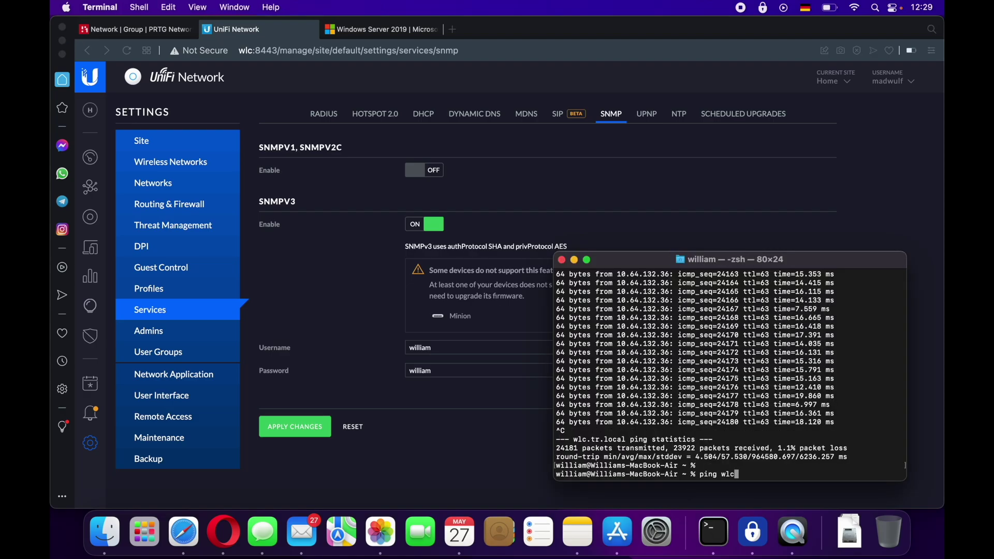
key("Return")
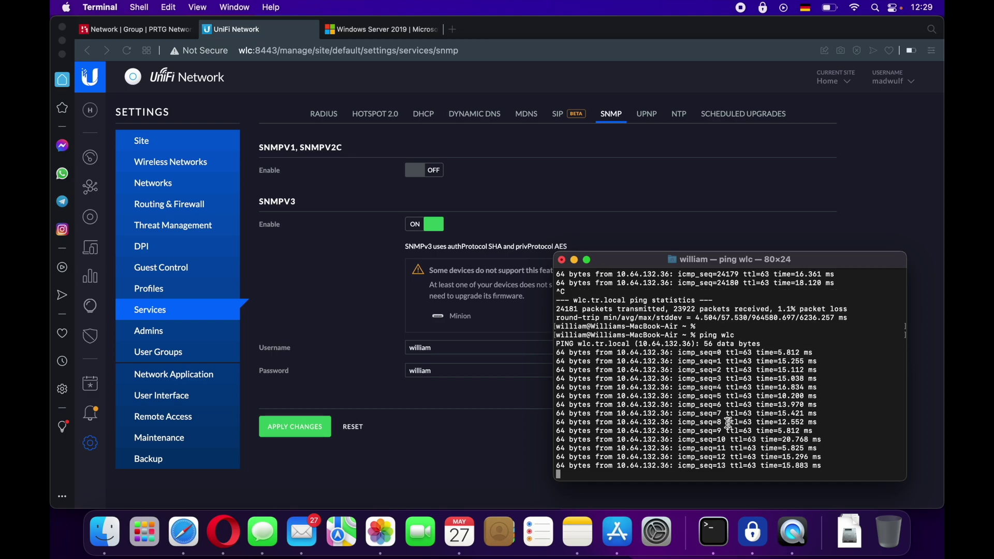
left_click(317, 430)
- Extend the SNMPv3 password to 8+ characters, apply changes, and return to the UniFi dashboard
left_click(476, 367)
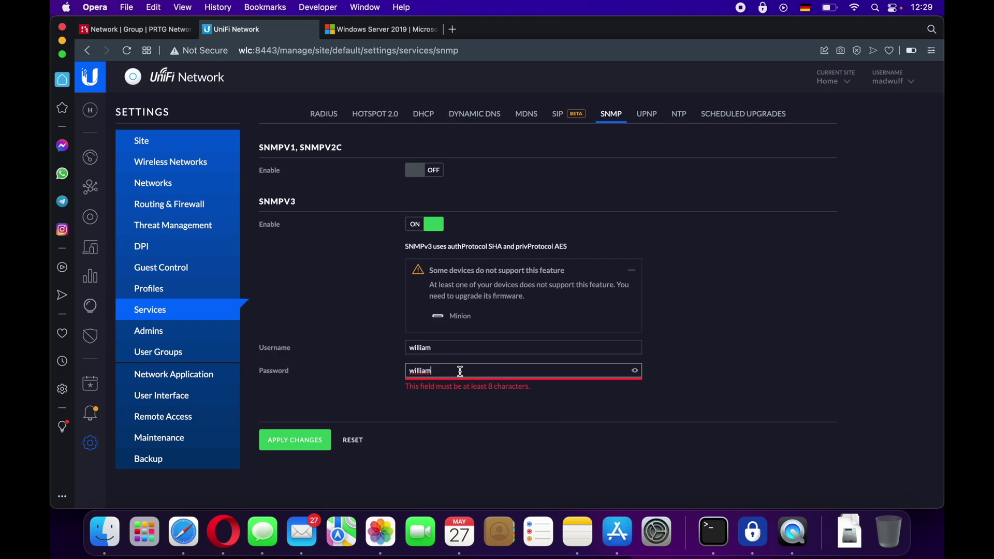
type("88")
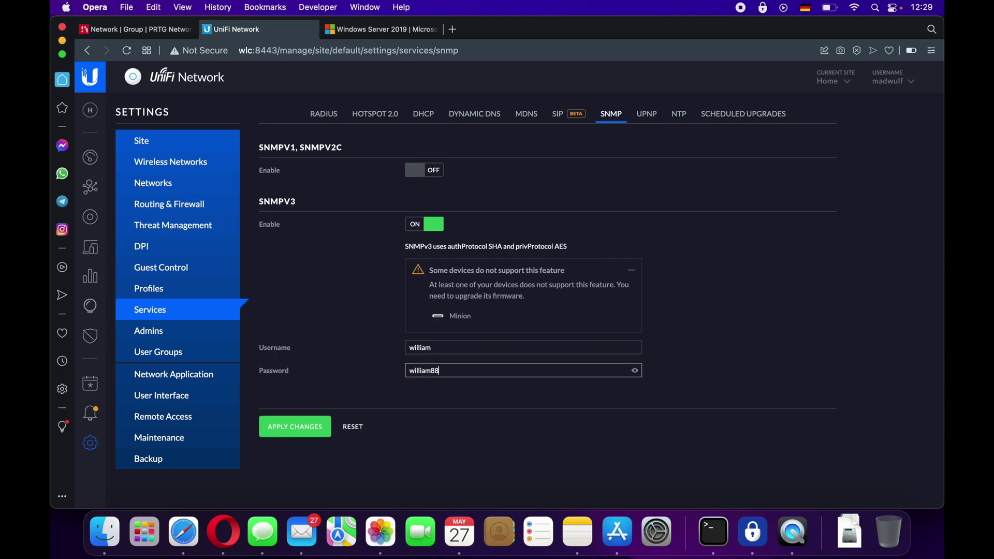
left_click(320, 426)
key("super+Tab")
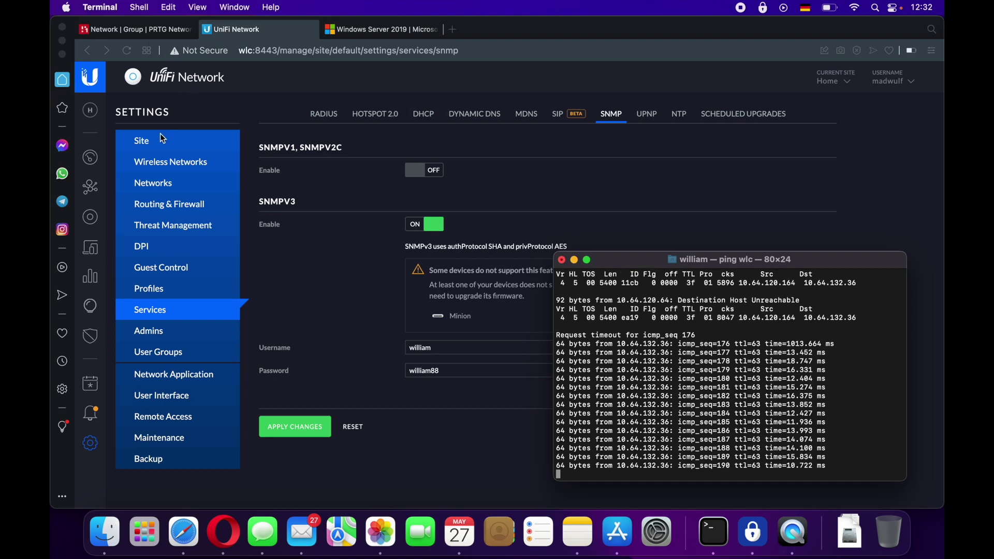
left_click(173, 95)
left_click(96, 159)
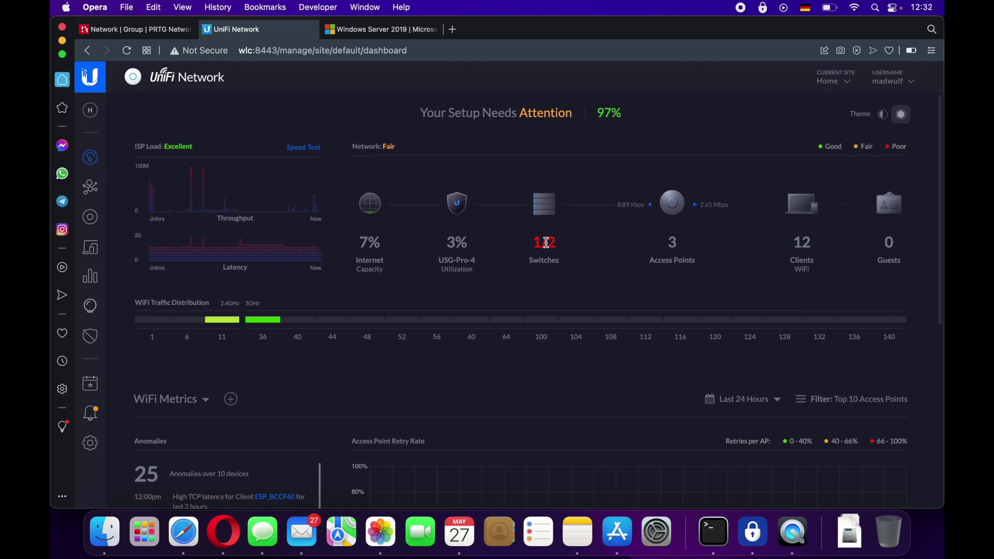
- Reload the PRTG page and open Add Device for the Network group
left_click(132, 30)
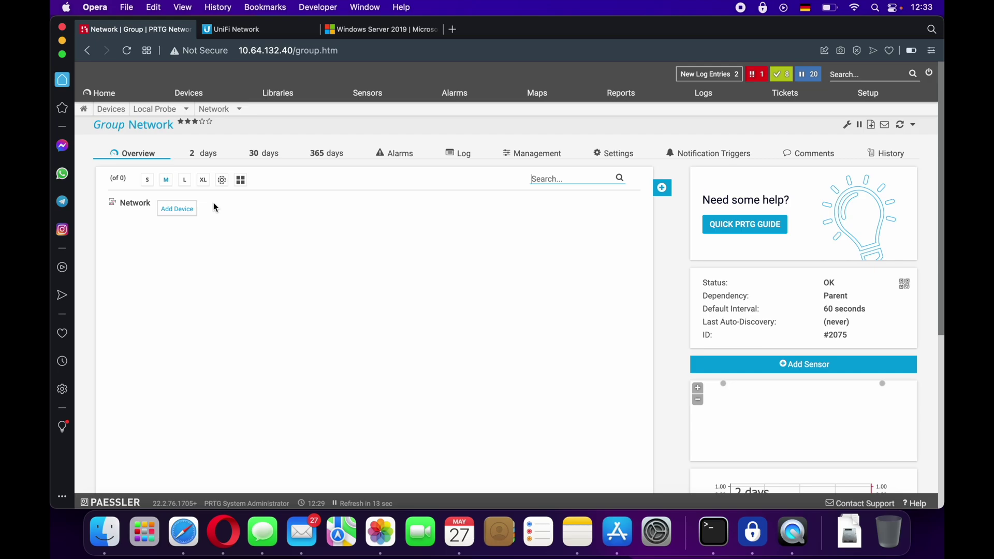
left_click(181, 211)
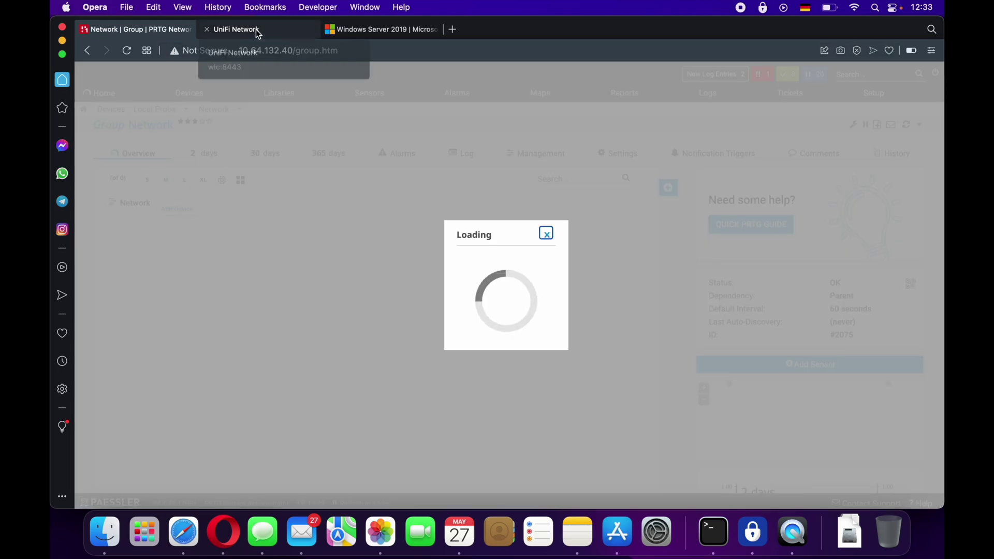
left_click(126, 52)
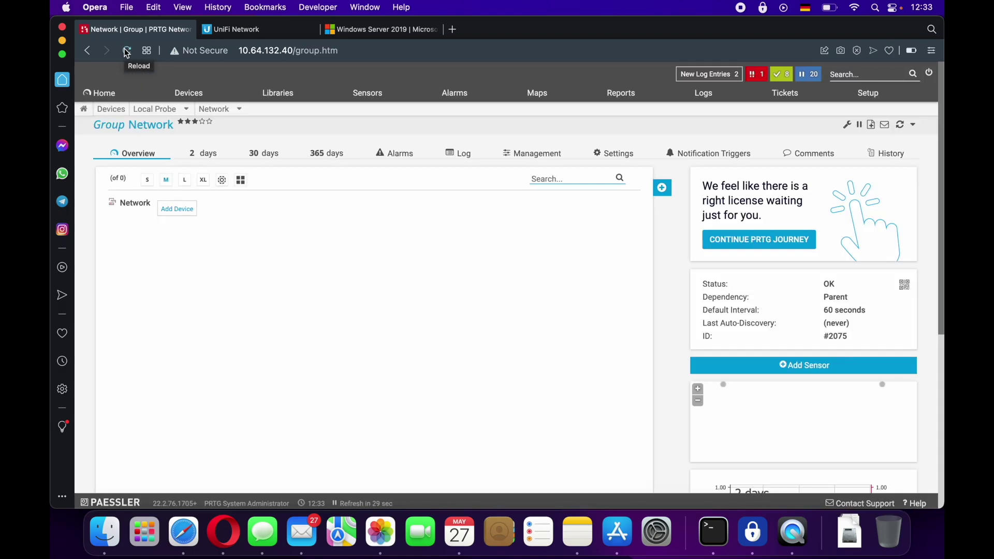
left_click(181, 210)
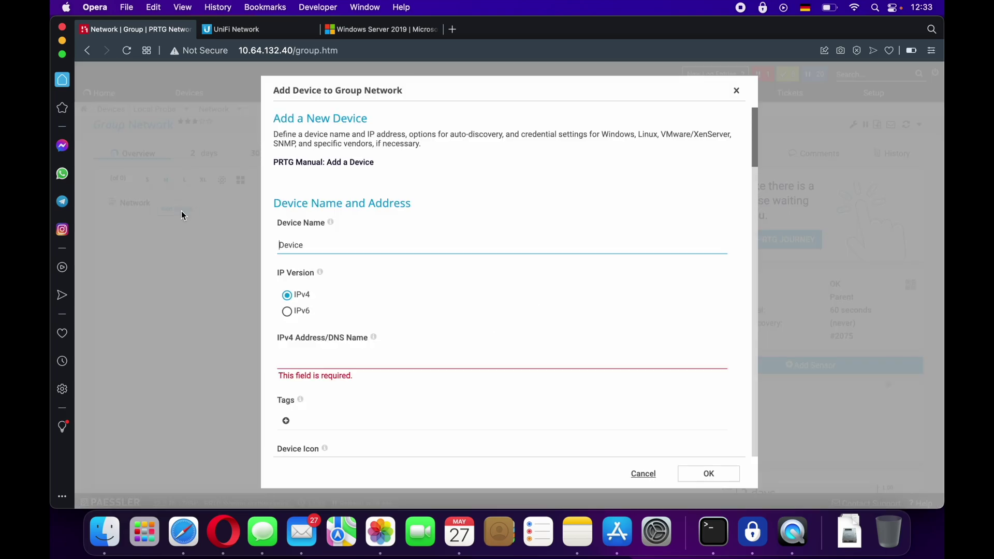
- Add device 'SG' with IPv4 address 10.64.132.40, after checking the gateway IP in UniFi
left_click(244, 31)
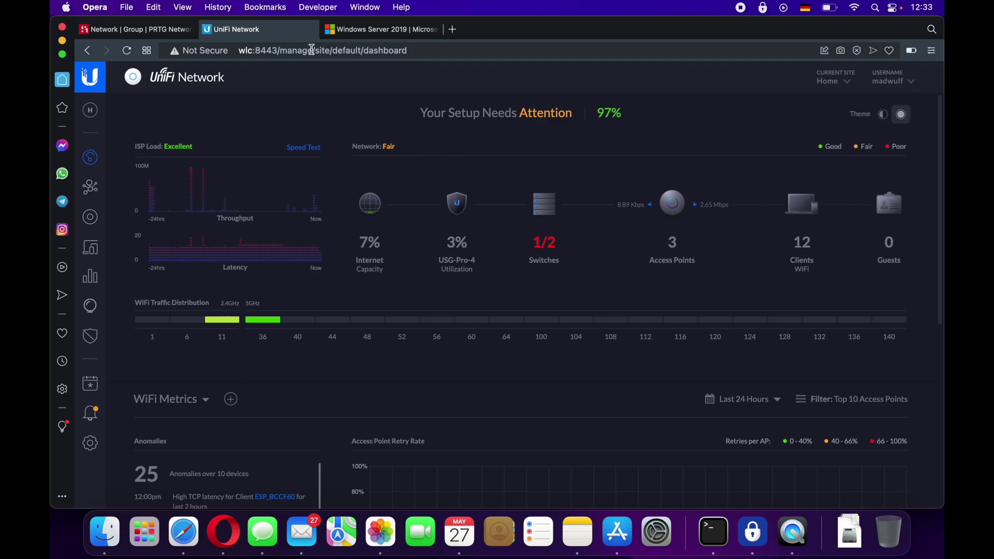
left_click(92, 222)
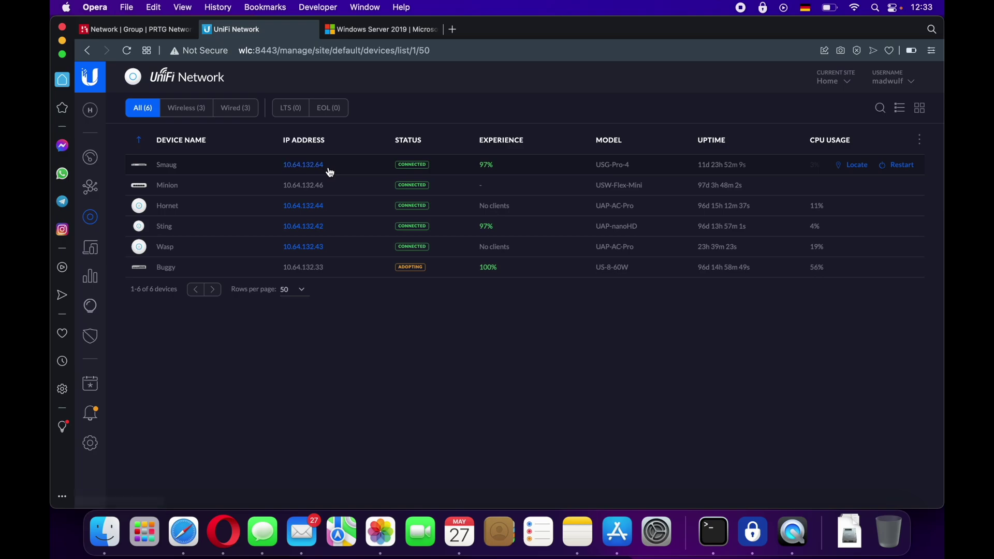
left_click(151, 29)
type("SG")
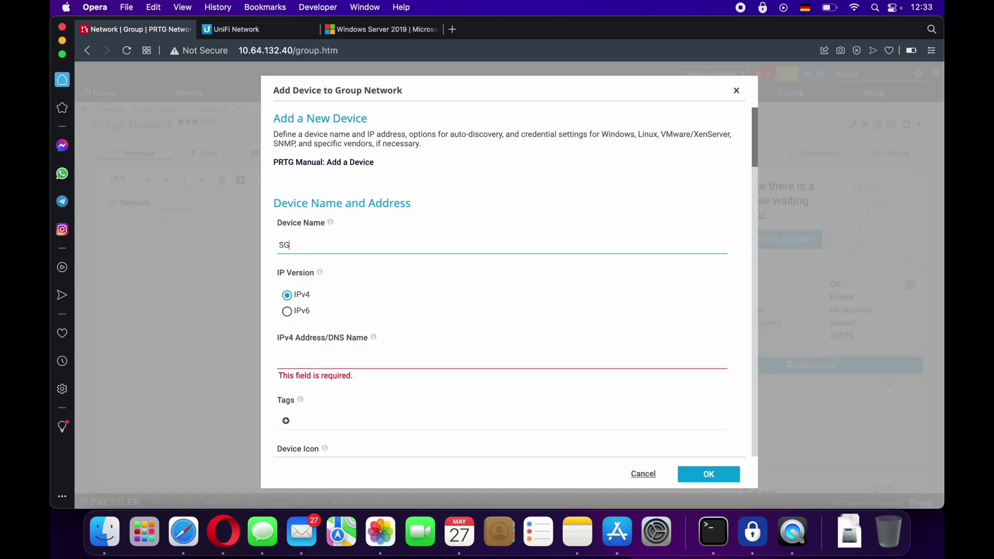
left_click(344, 357)
type("10.")
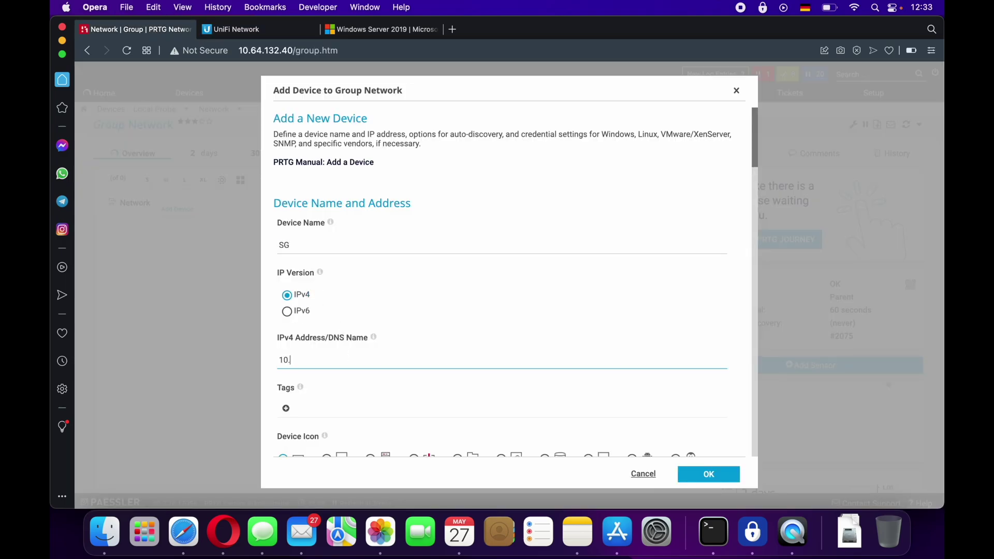
type("64.132.40")
scroll(517, 362, "down", 3)
left_click(707, 475)
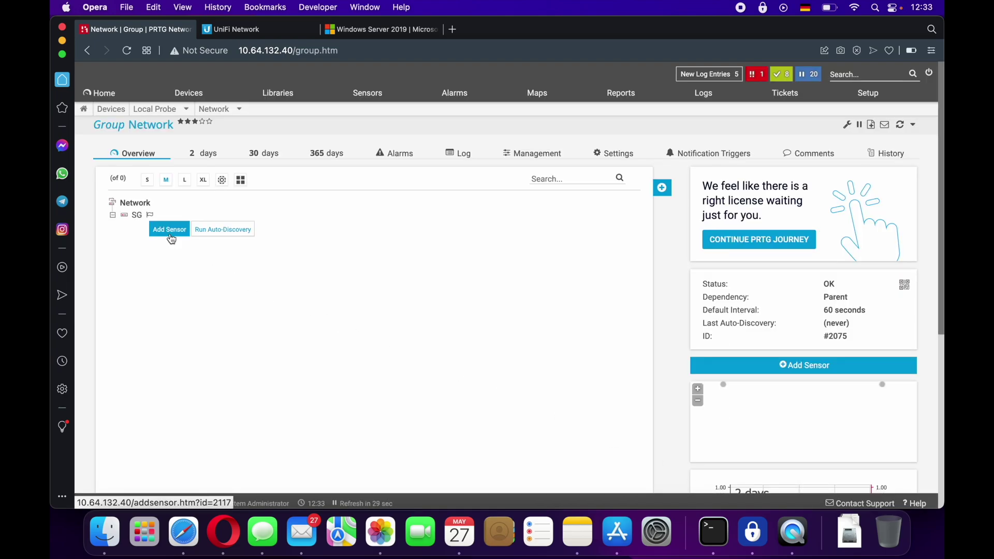
- Start an SNMP Traffic sensor on SG, then cancel it while settings prepare
left_click(171, 234)
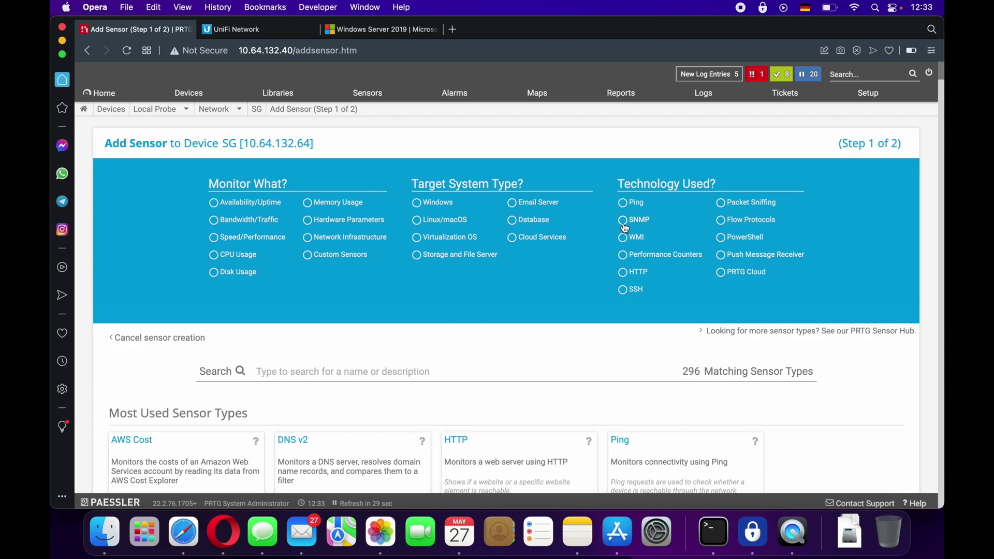
left_click(624, 225)
scroll(506, 340, "down", 2)
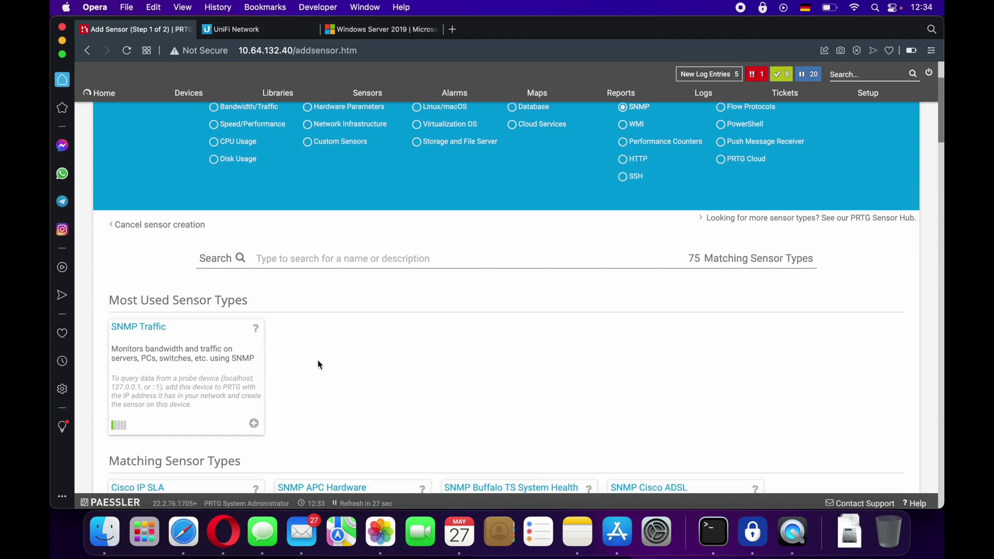
left_click(166, 362)
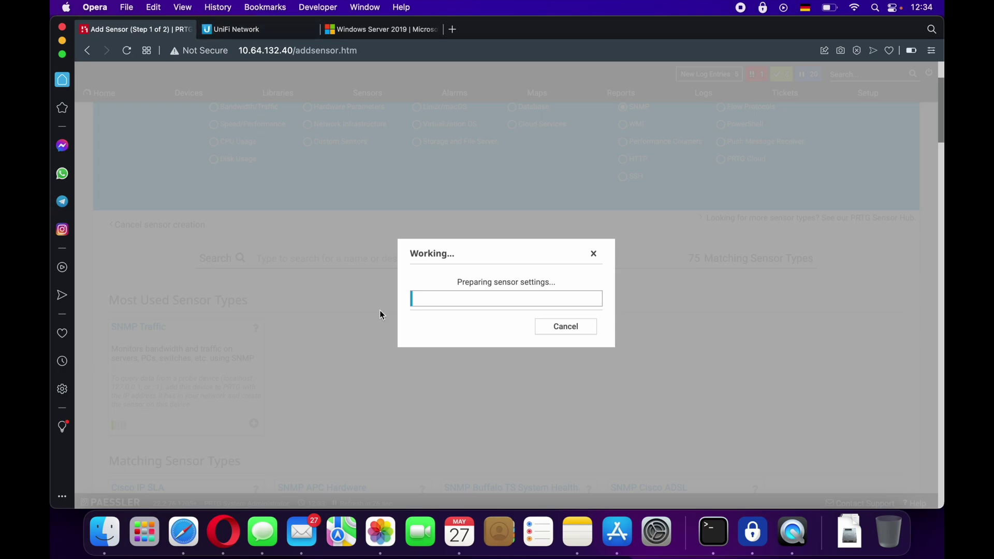
left_click(568, 334)
scroll(479, 369, "up", 5)
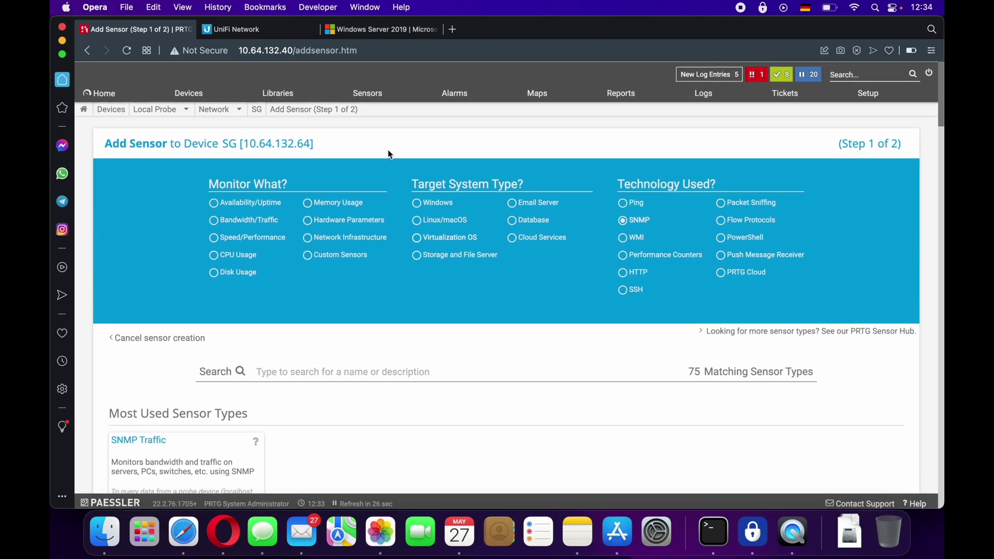
- Navigate from the SG device page to the Network group overview
left_click(255, 110)
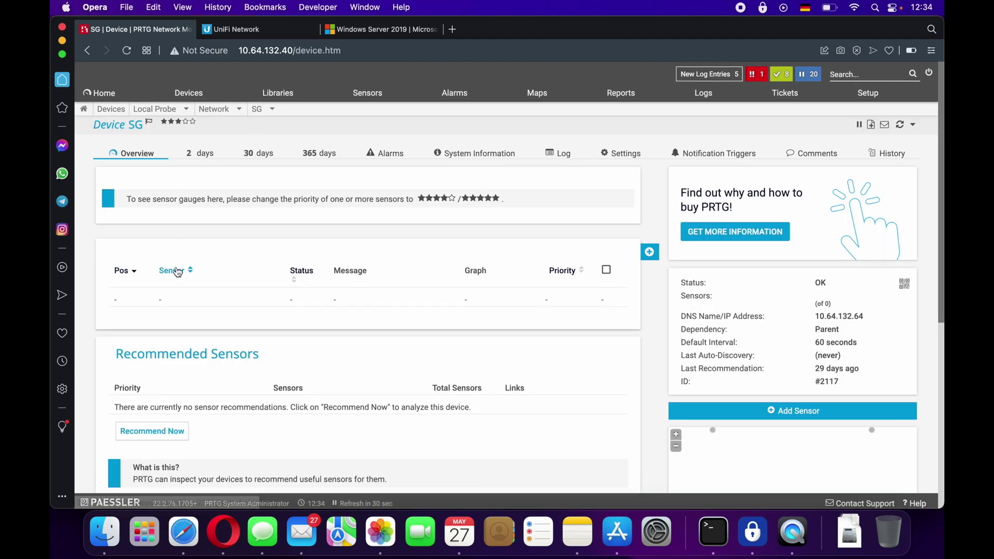
left_click(232, 106)
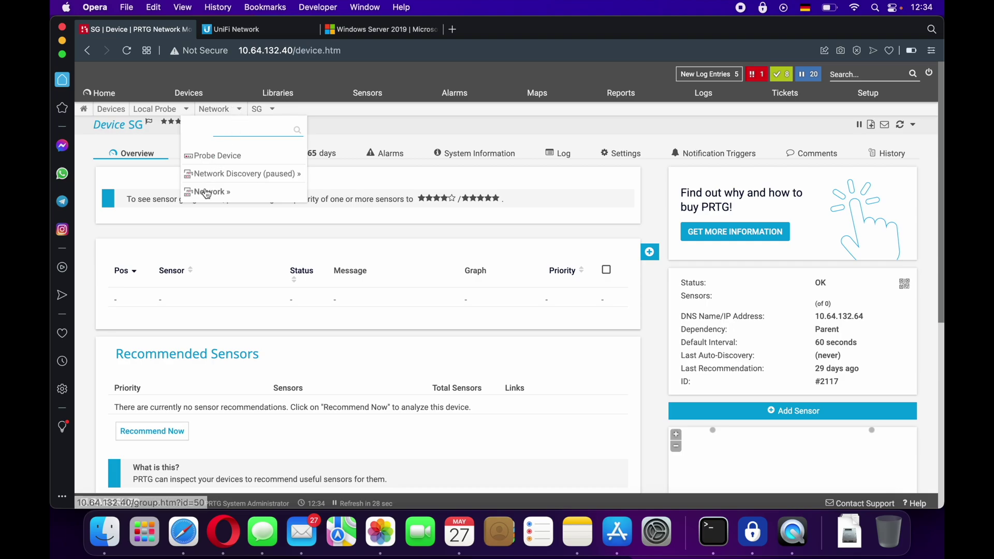
left_click(206, 192)
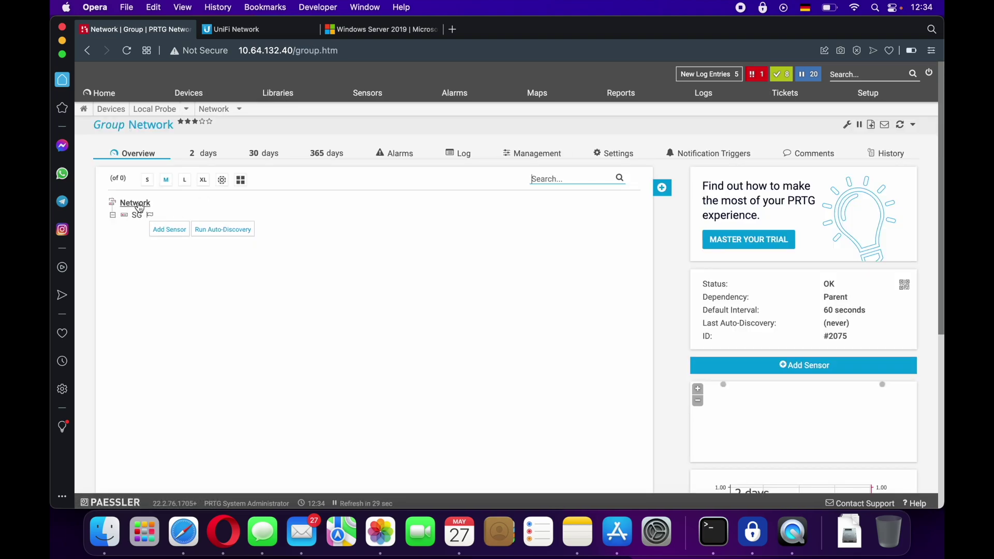
left_click(139, 206)
- Stop inheriting SNMP credentials in the Network group settings and choose SNMP v3
left_click(611, 157)
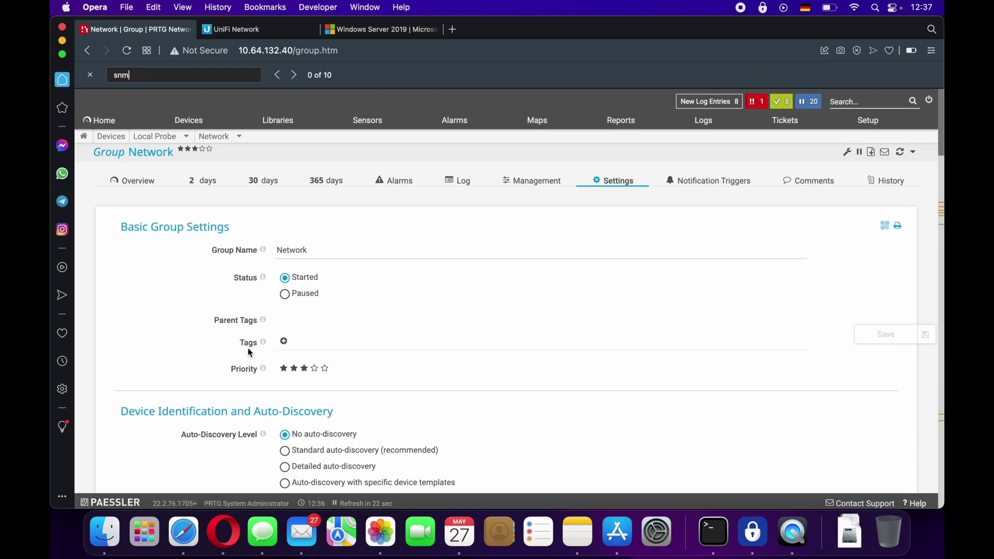
type("p")
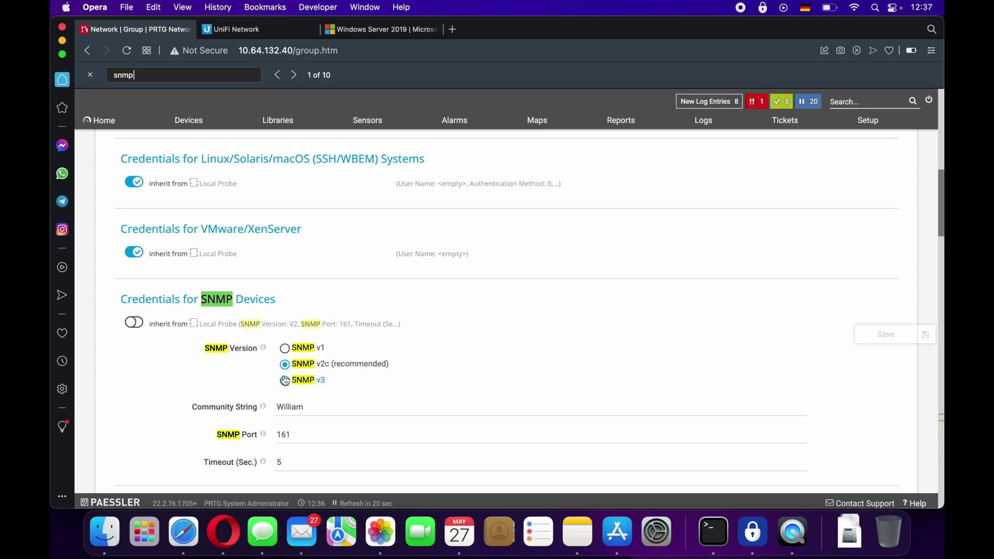
scroll(285, 381, "down", 3)
left_click(289, 302)
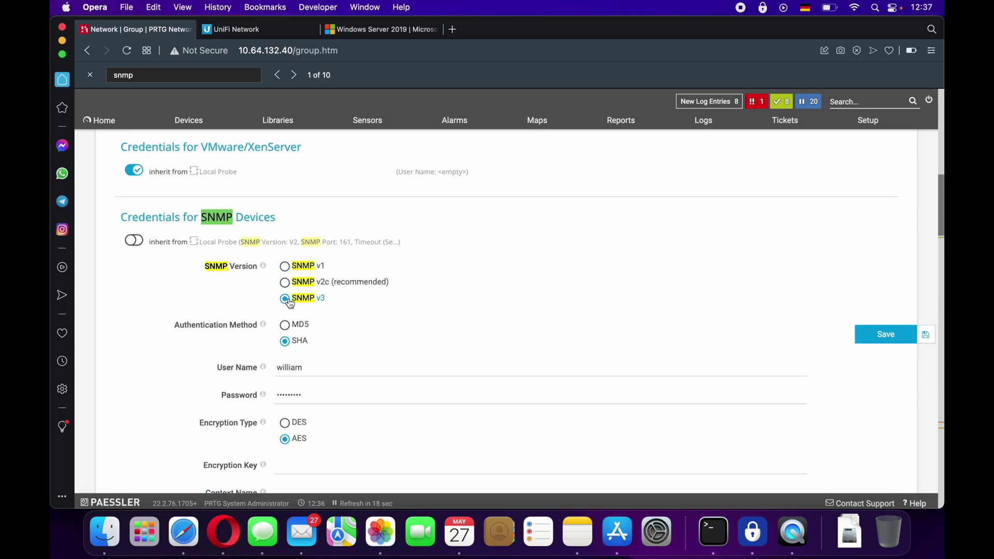
- Look up the SNMP user name in UniFi and copy its SNMP password
left_click(318, 370)
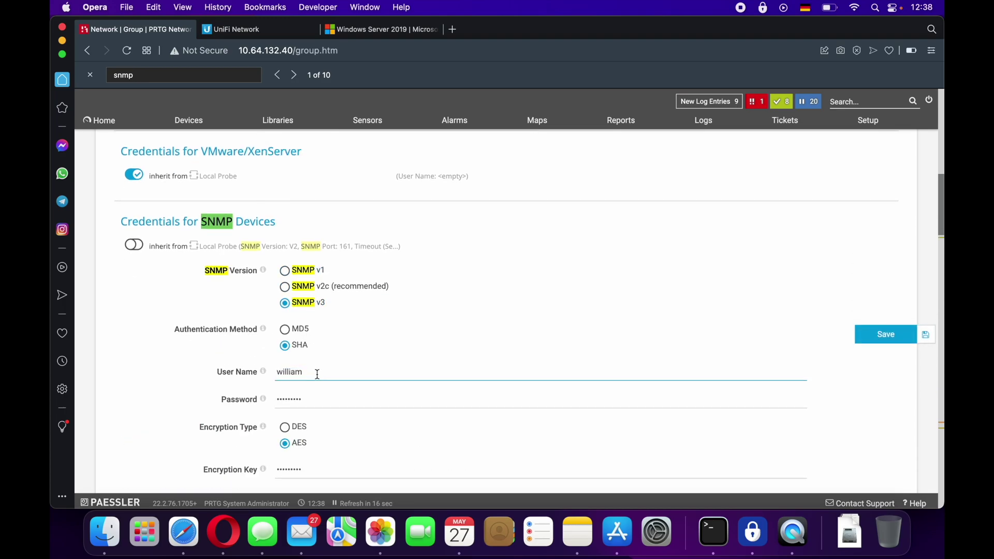
left_click(265, 31)
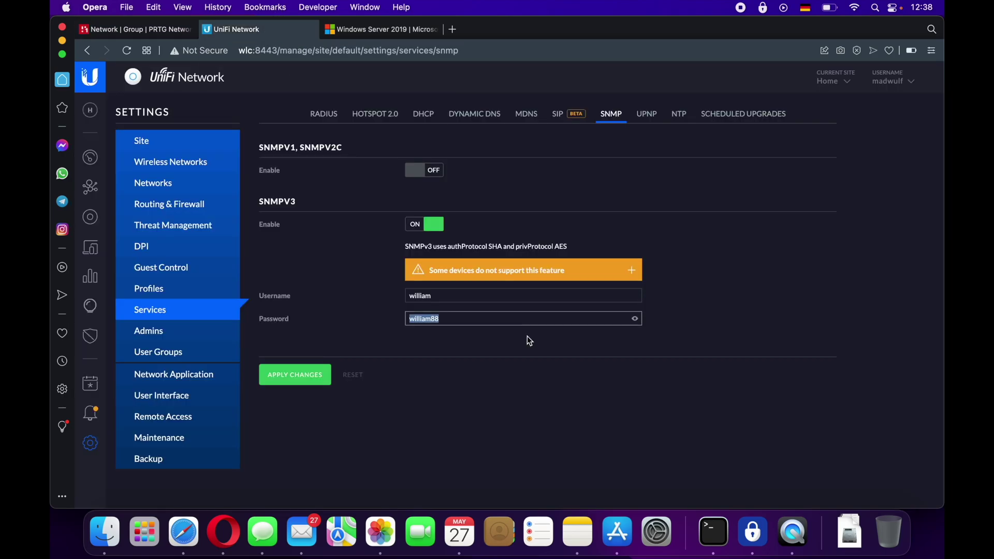
double_click(460, 294)
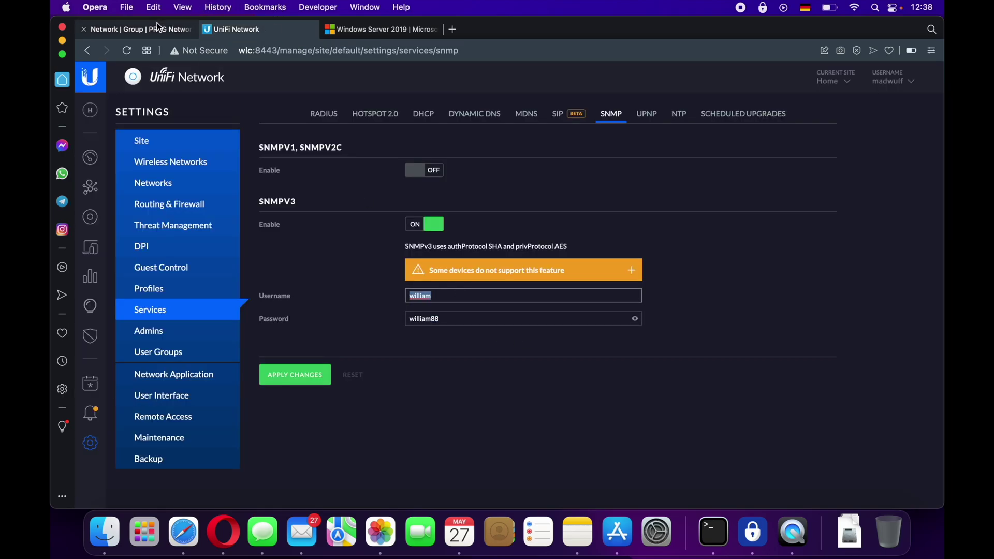
left_click(161, 31)
left_click(270, 33)
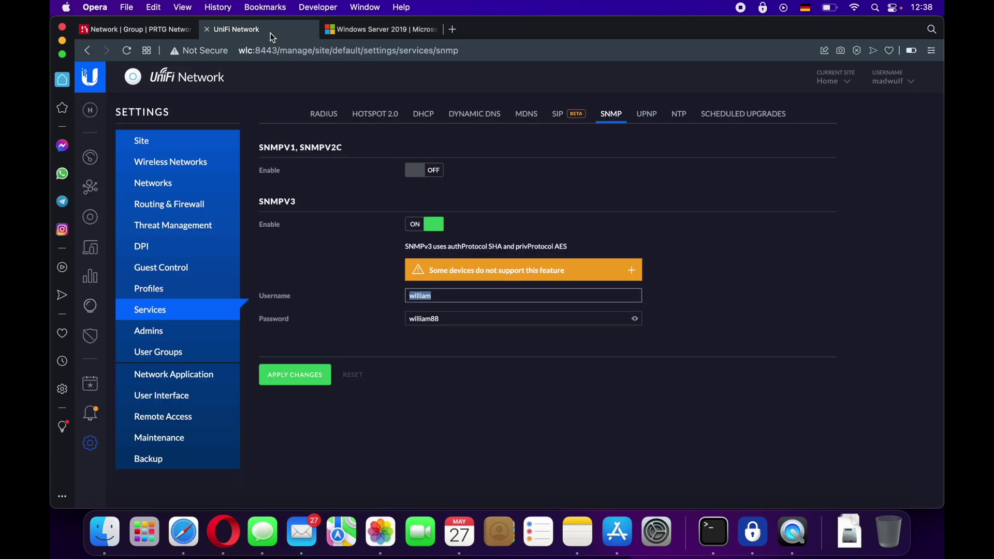
double_click(460, 319)
key("super+c")
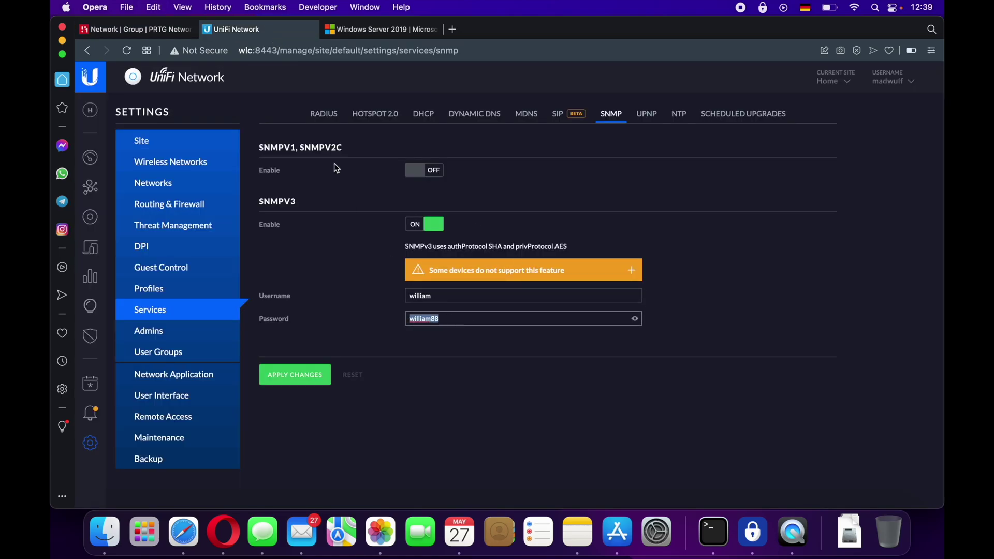
left_click(155, 30)
- Paste the password as both Password and Encryption Key, then save the credentials
scroll(309, 350, "down", 2)
left_click(309, 351)
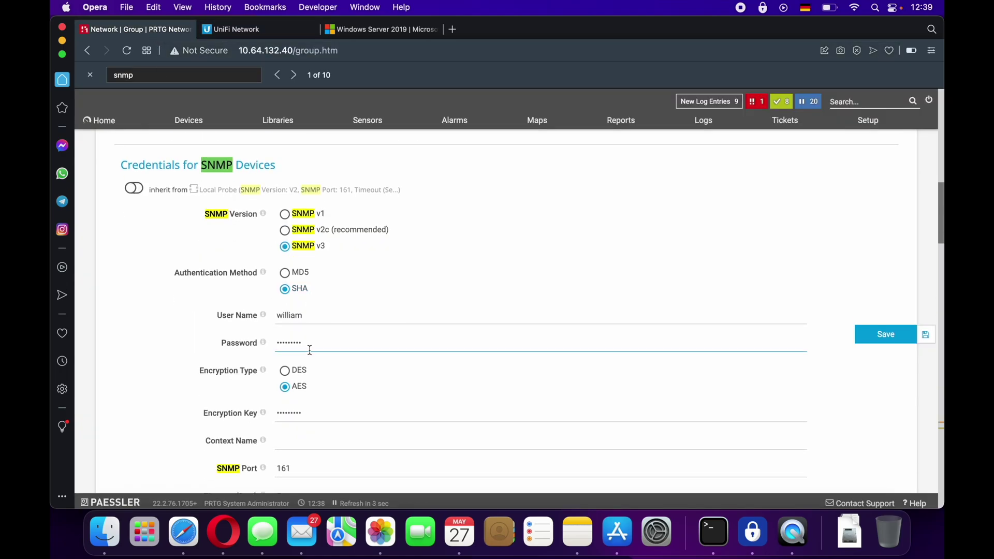
key("super+a")
key("super+v")
left_click(324, 415)
key("super+a")
key("super+v")
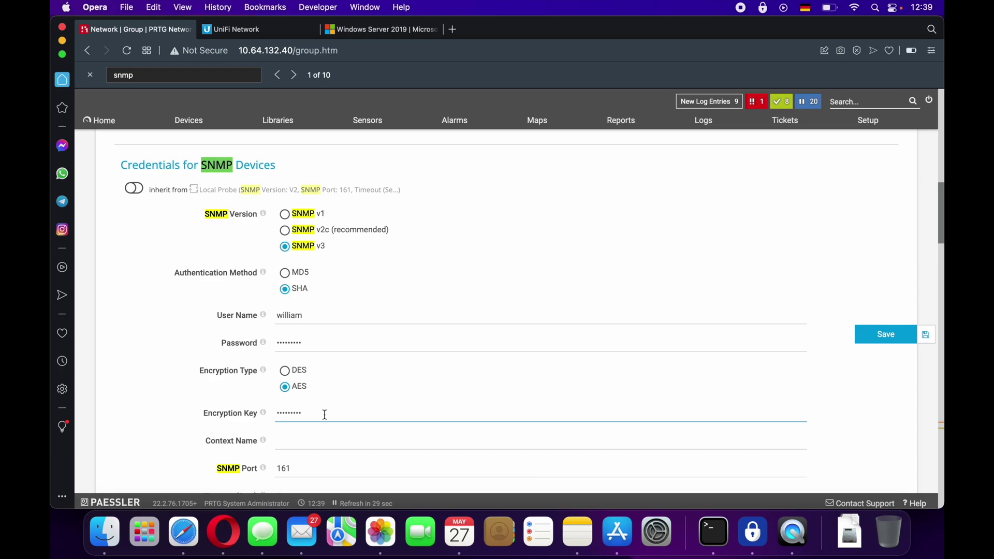
left_click(320, 336)
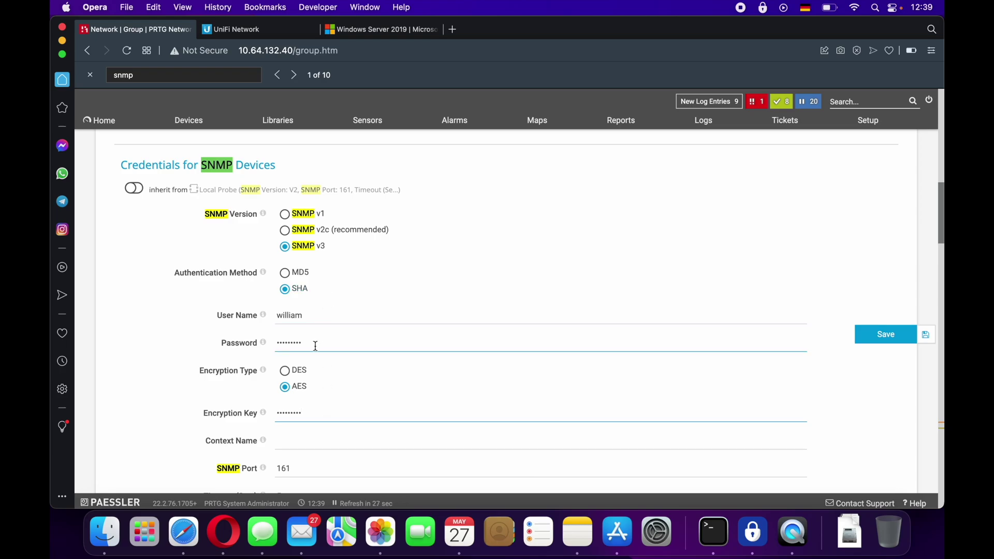
scroll(317, 345, "down", 2)
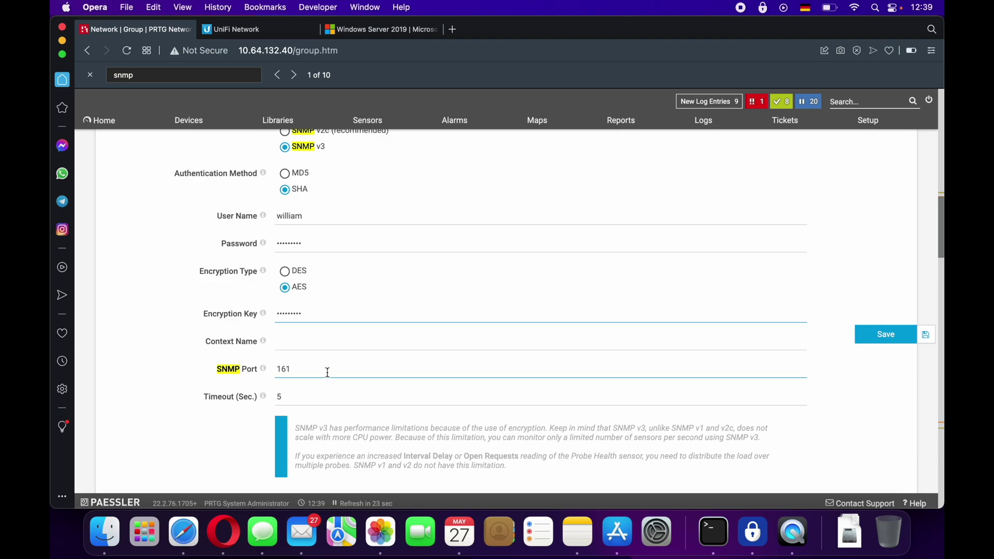
left_click(864, 332)
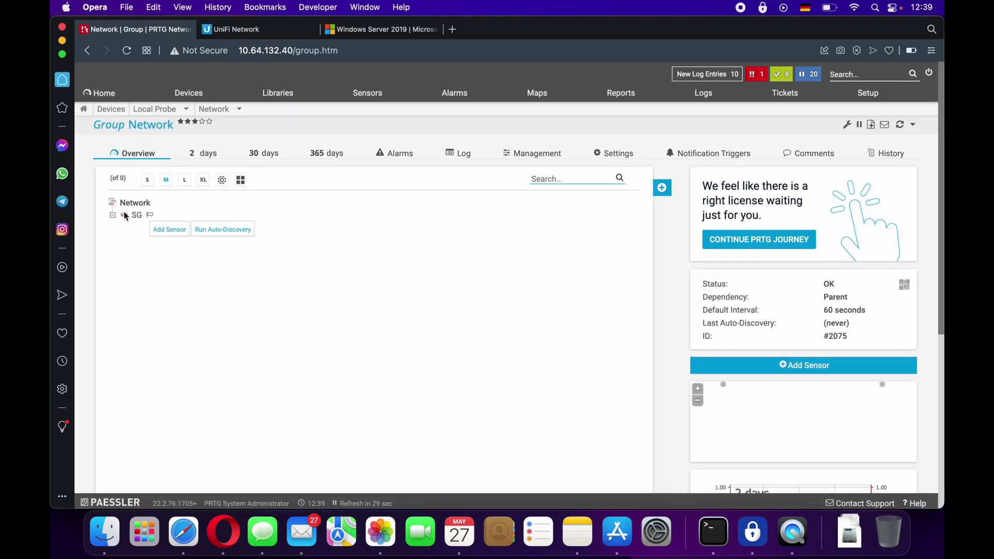
- On SG, filter sensors to SNMP, choose SNMP Traffic, tick (004) WAN Traffic and create it
left_click(159, 228)
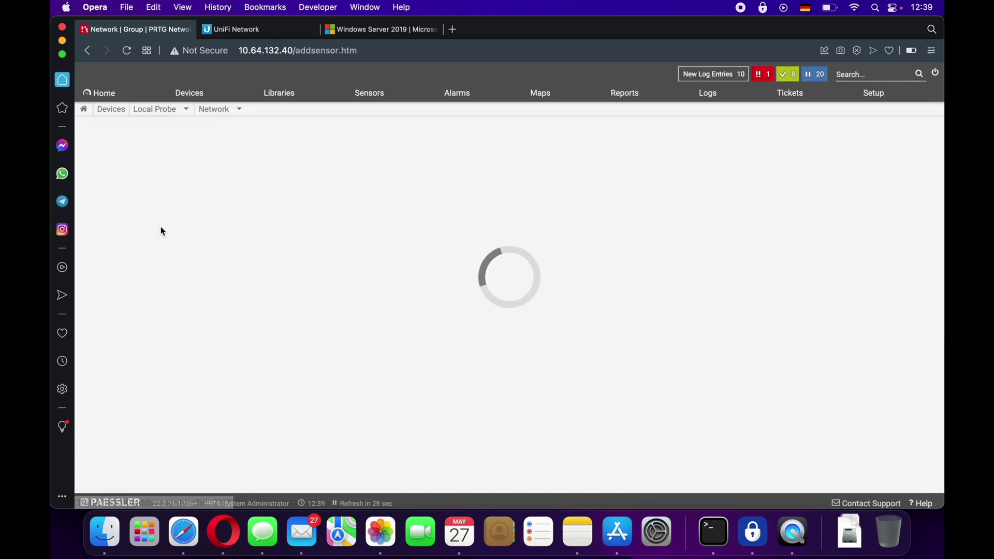
left_click(629, 220)
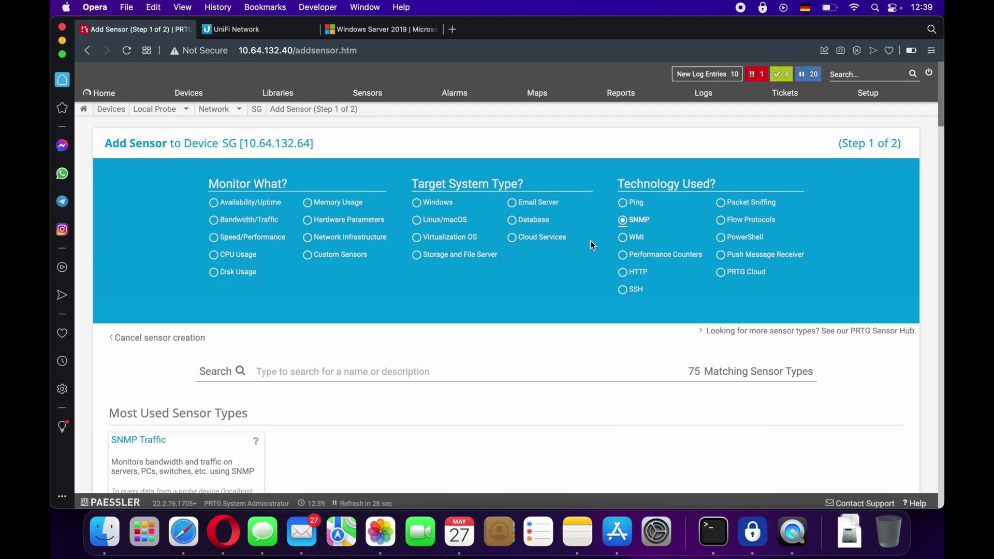
scroll(348, 371, "down", 3)
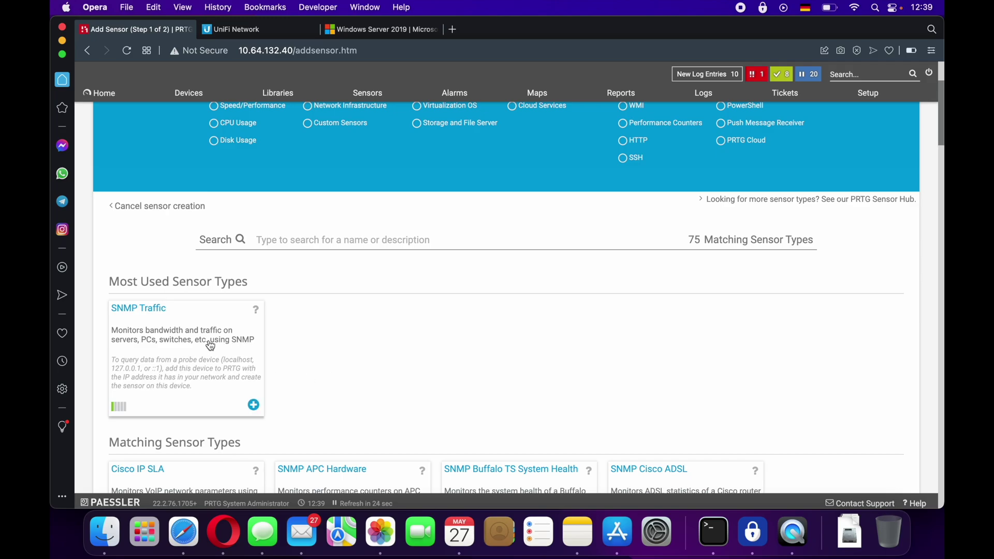
left_click(210, 345)
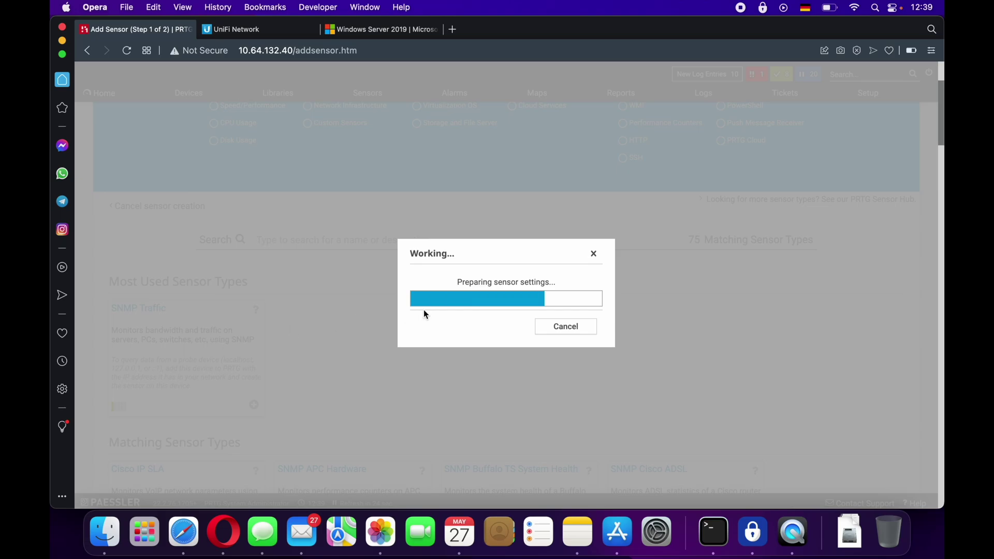
scroll(413, 309, "down", 3)
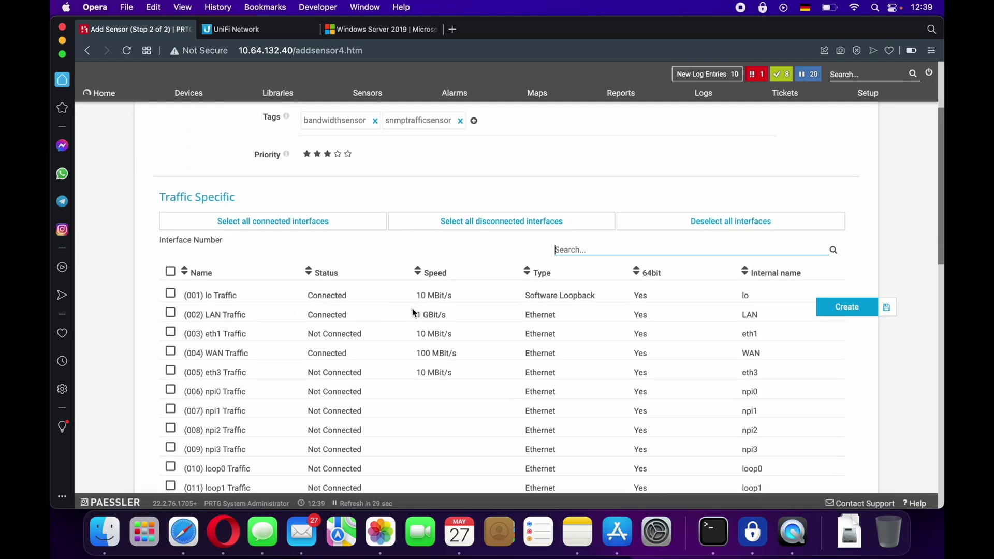
left_click(172, 352)
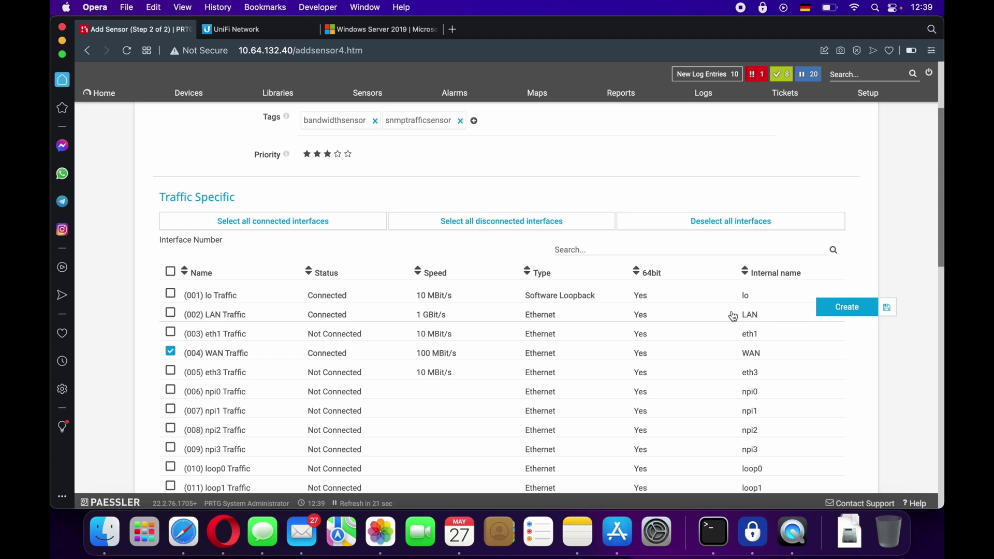
left_click(849, 306)
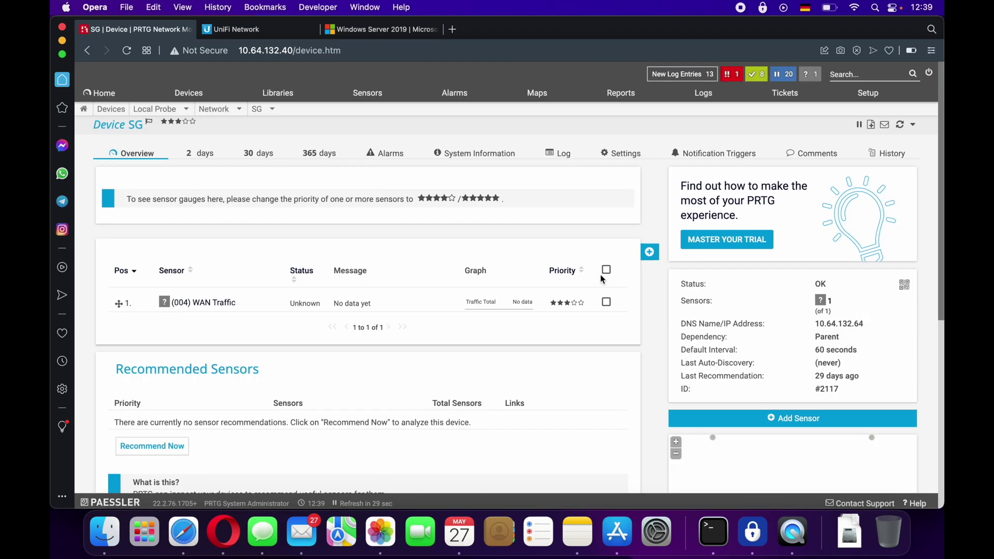
- Add an SNMP CPU Load sensor to device SG, picked from the SNMP sensor types
left_click(650, 253)
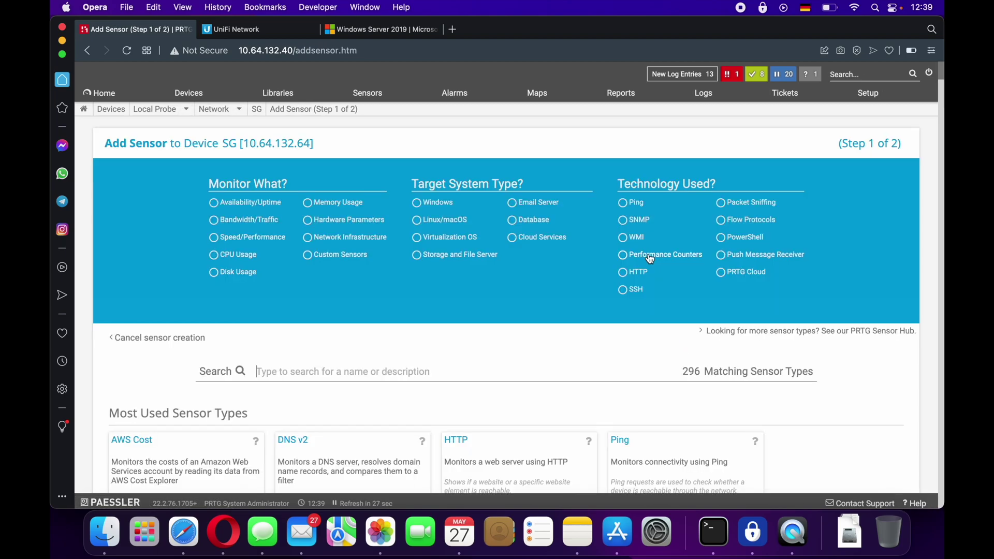
left_click(633, 220)
scroll(515, 325, "down", 20)
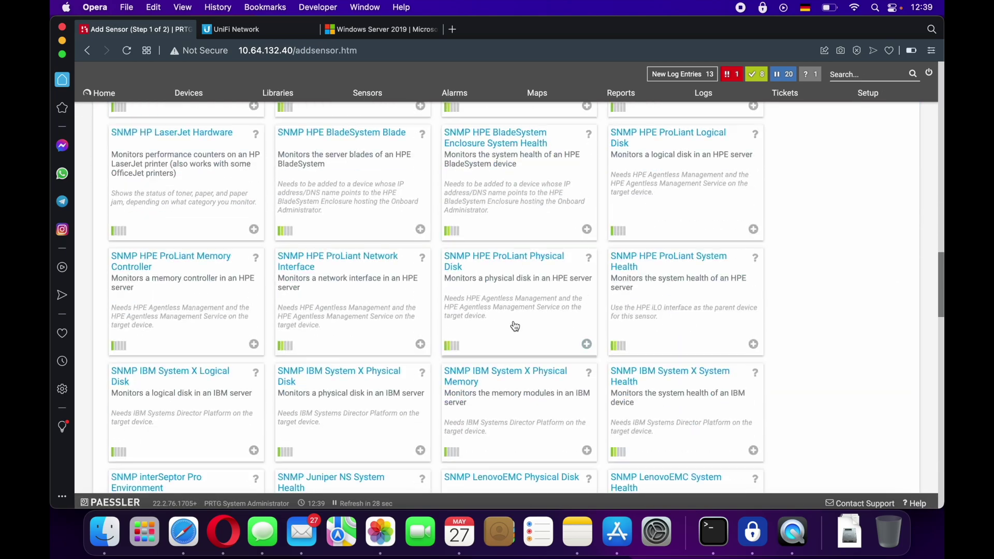
scroll(515, 325, "up", 6)
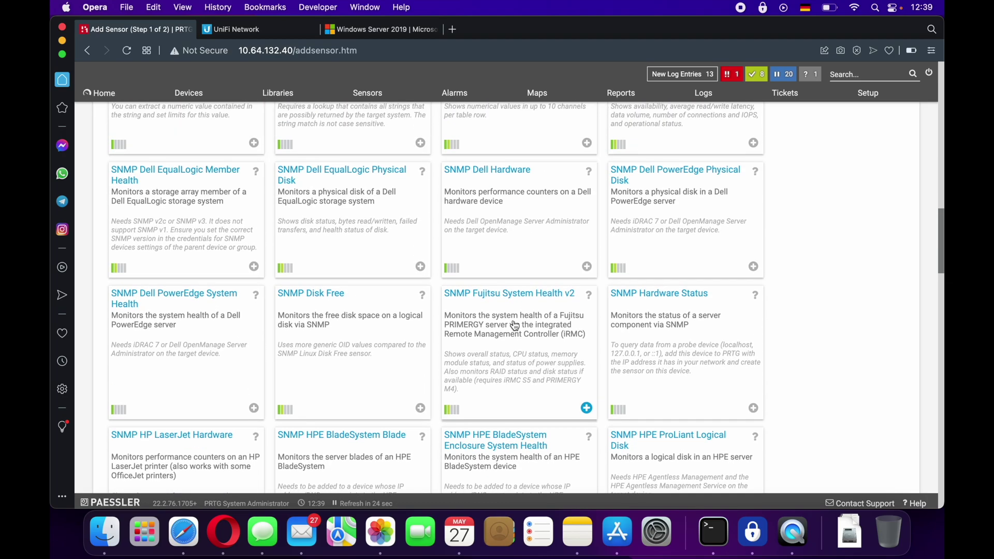
scroll(515, 325, "up", 5)
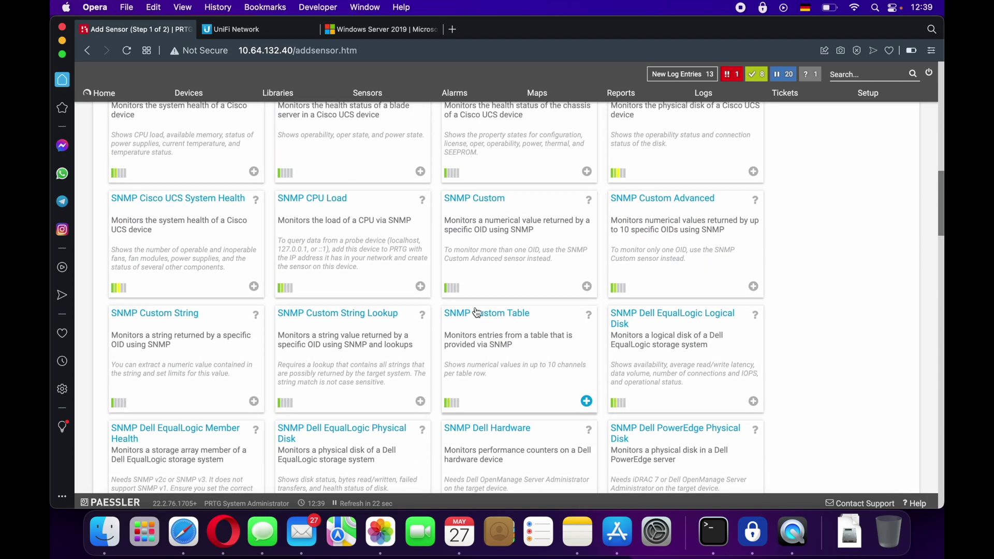
left_click(326, 223)
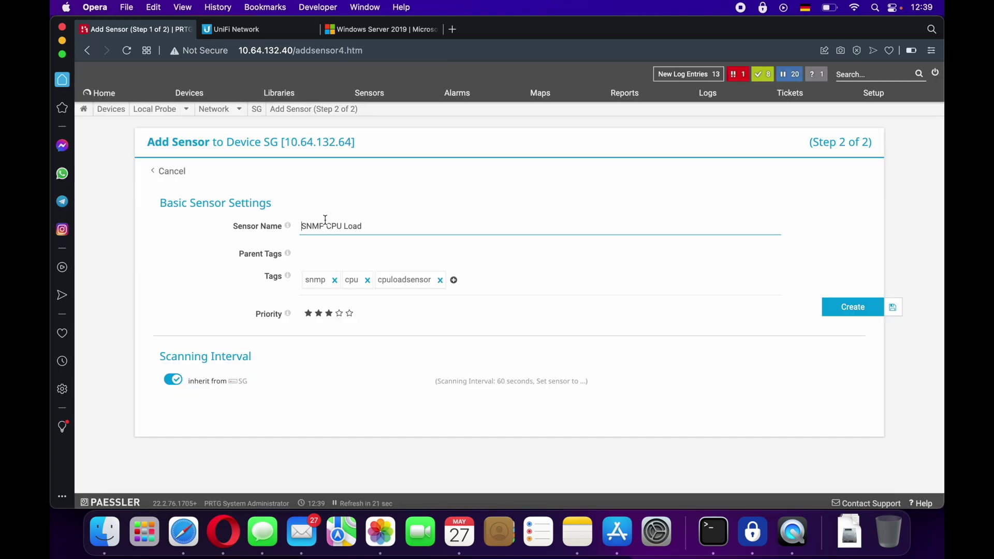
left_click(833, 310)
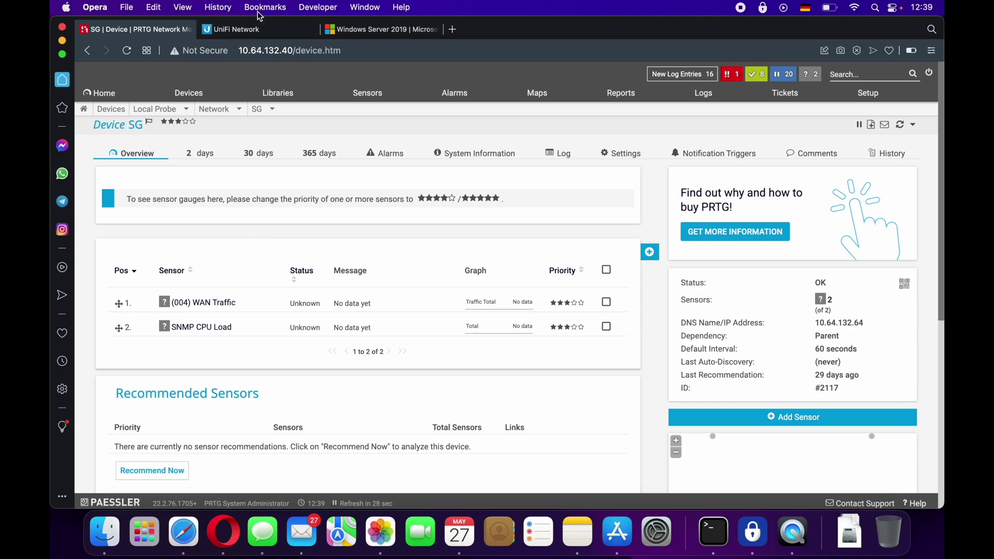
- Browse UniFi's devices list, topology map and dashboard, then return to PRTG's SG device page
left_click(260, 28)
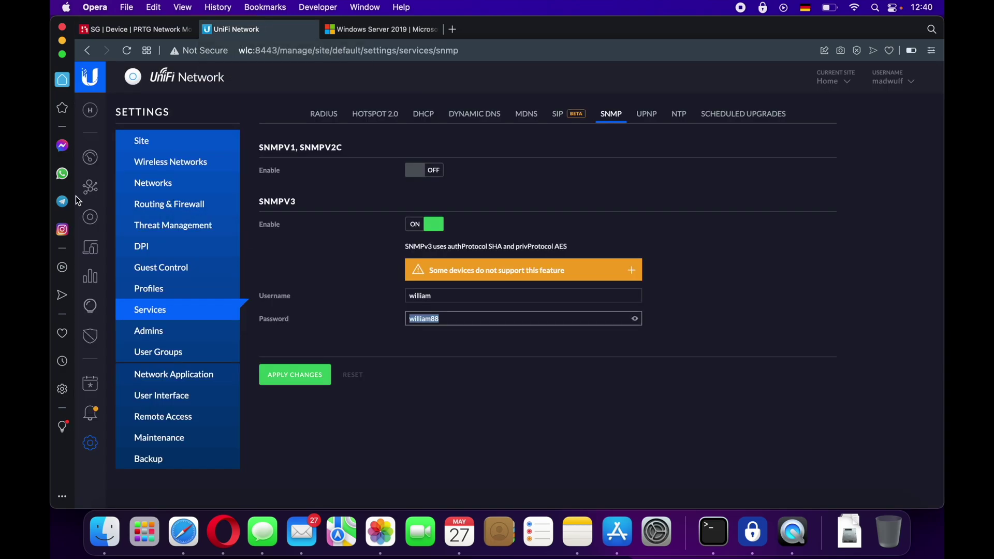
left_click(89, 220)
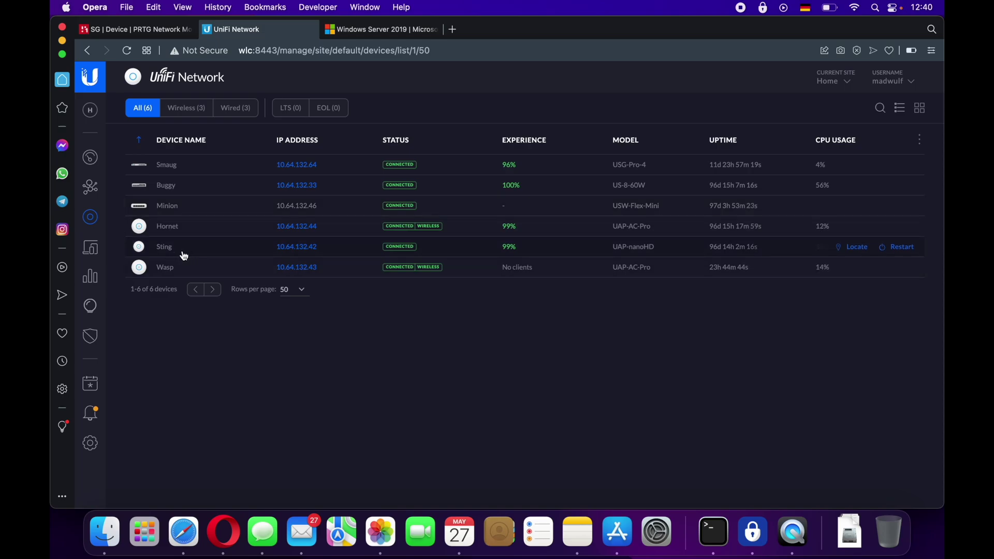
left_click(98, 192)
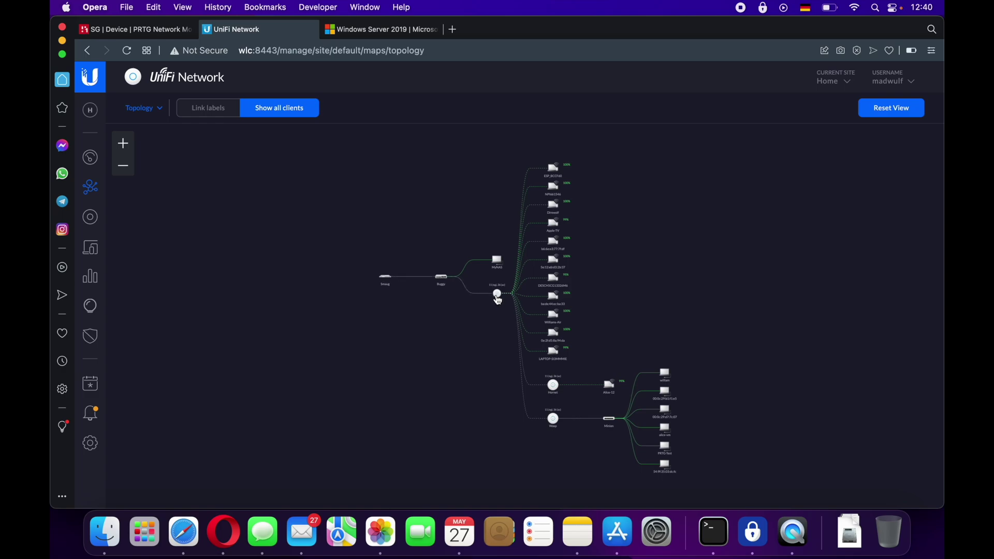
left_click(94, 162)
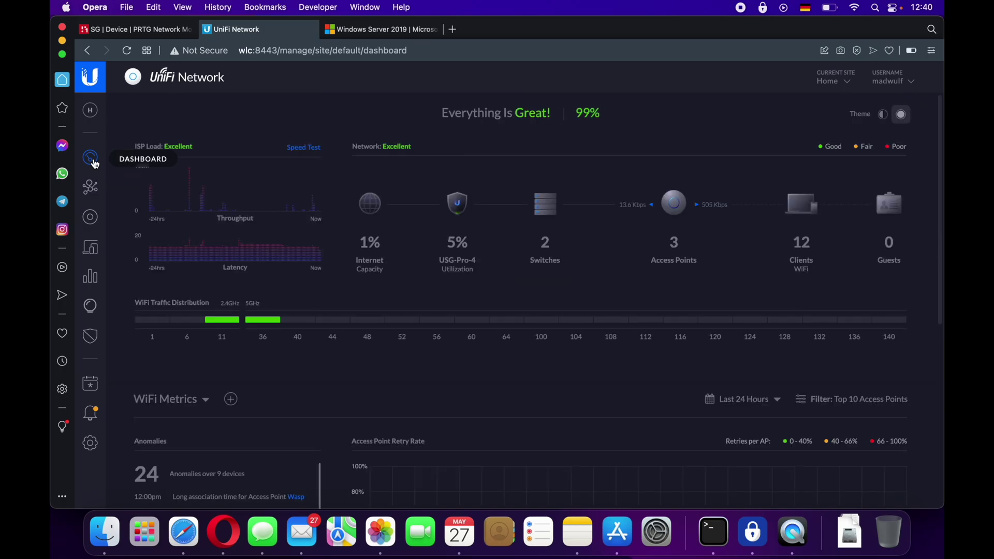
left_click(146, 29)
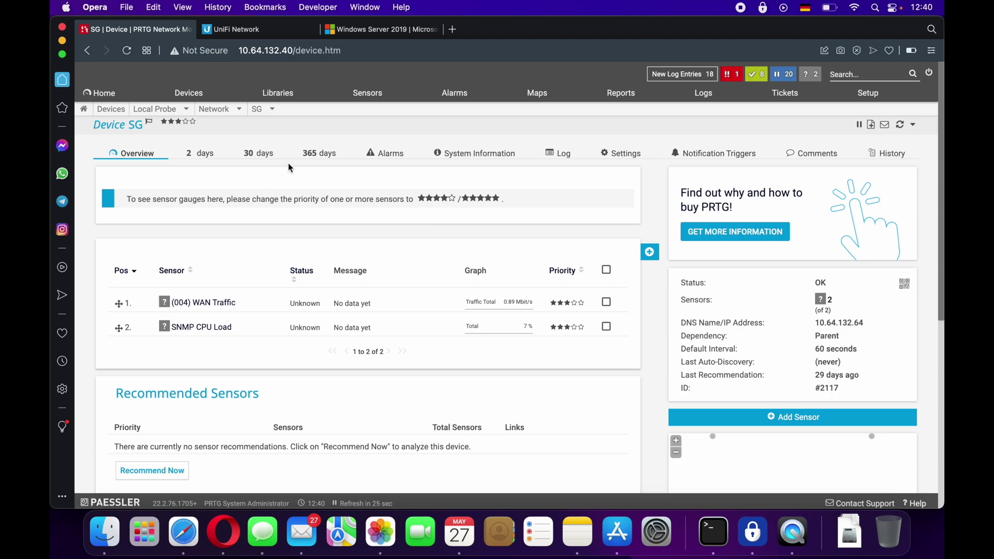
- Open the Network group and start adding a new device to it
left_click(238, 110)
left_click(212, 192)
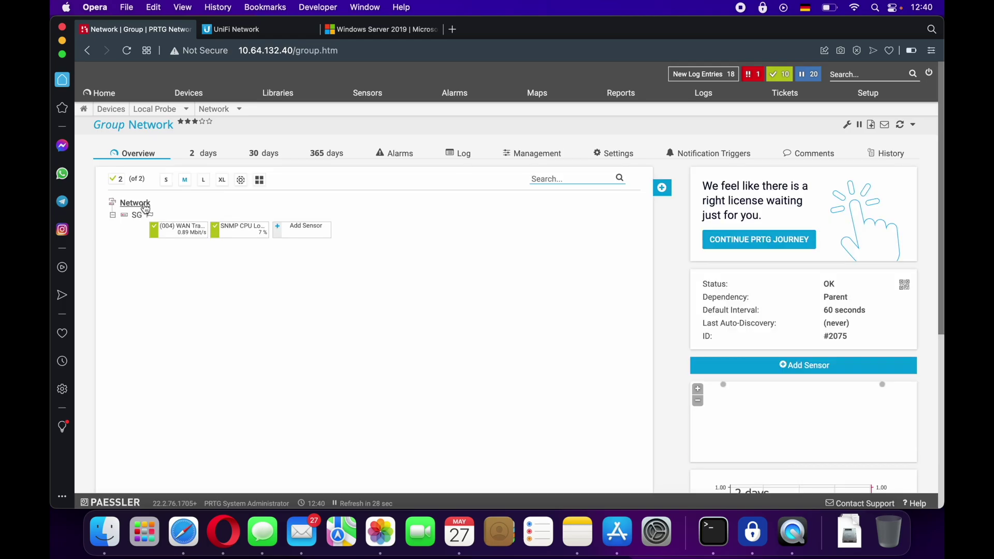
right_click(145, 209)
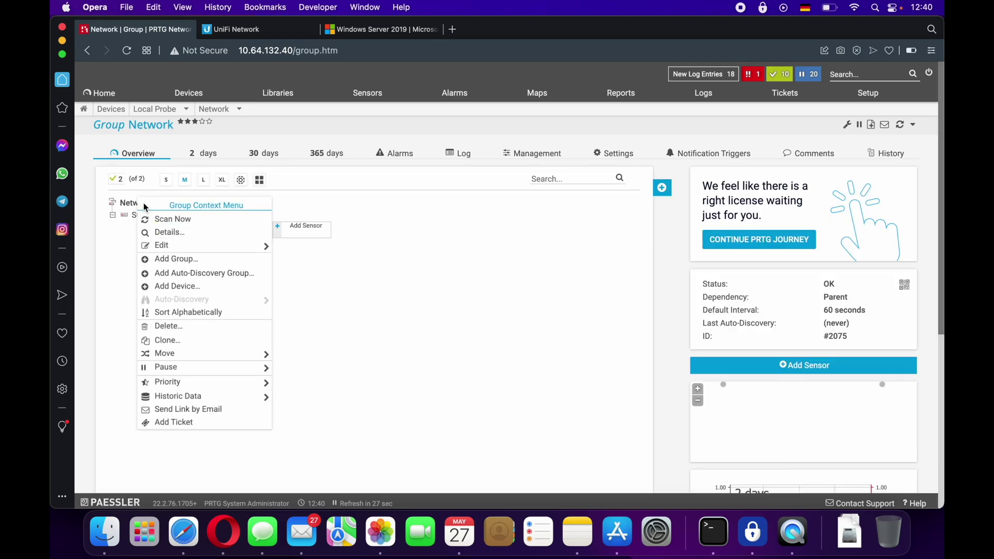
left_click(179, 287)
- Name the device AP1, give it IPv4 address 10.64.132.42 from UniFi, and create it
double_click(362, 243)
type("AP1")
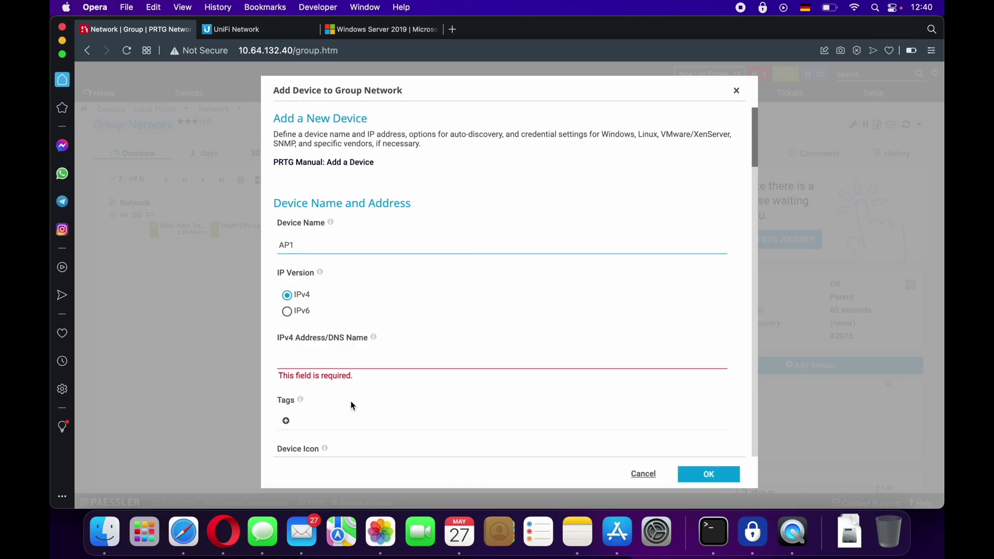
left_click(240, 30)
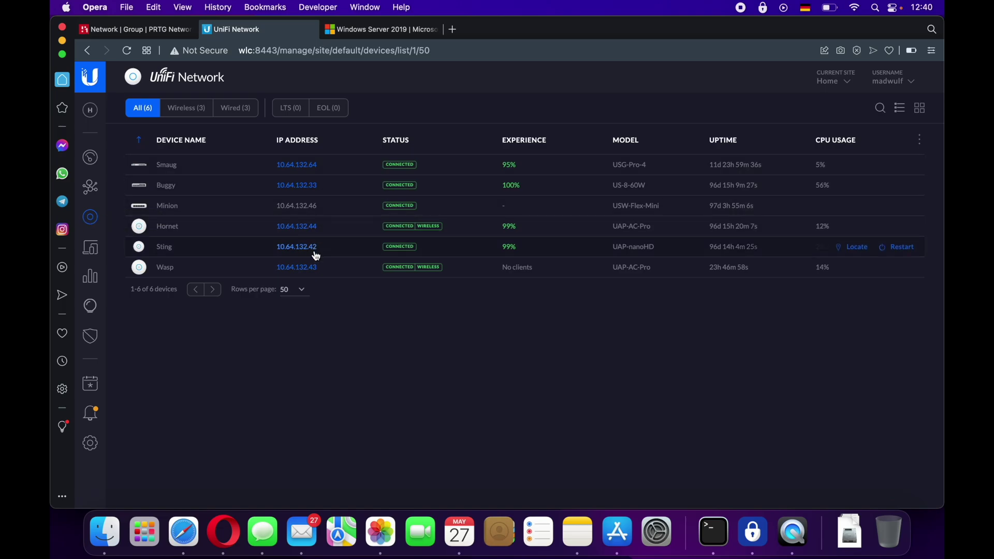
left_click(166, 27)
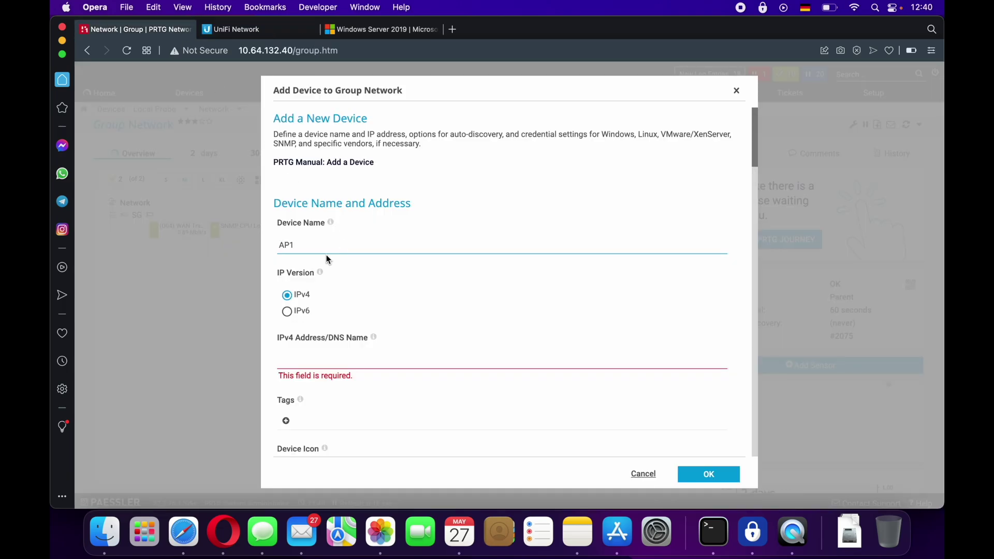
left_click(328, 357)
type("10.")
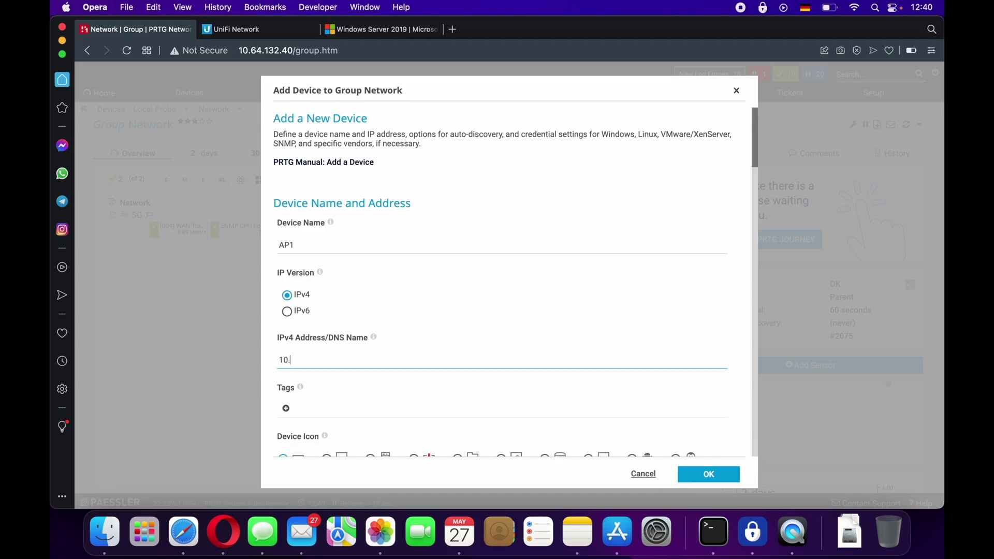
type("64.132.42")
scroll(507, 311, "down", 3)
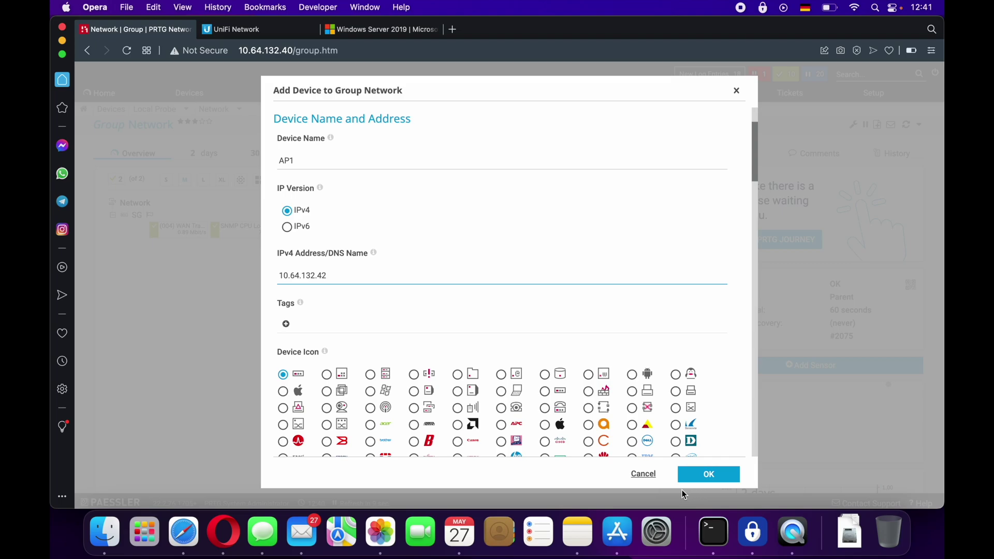
left_click(678, 475)
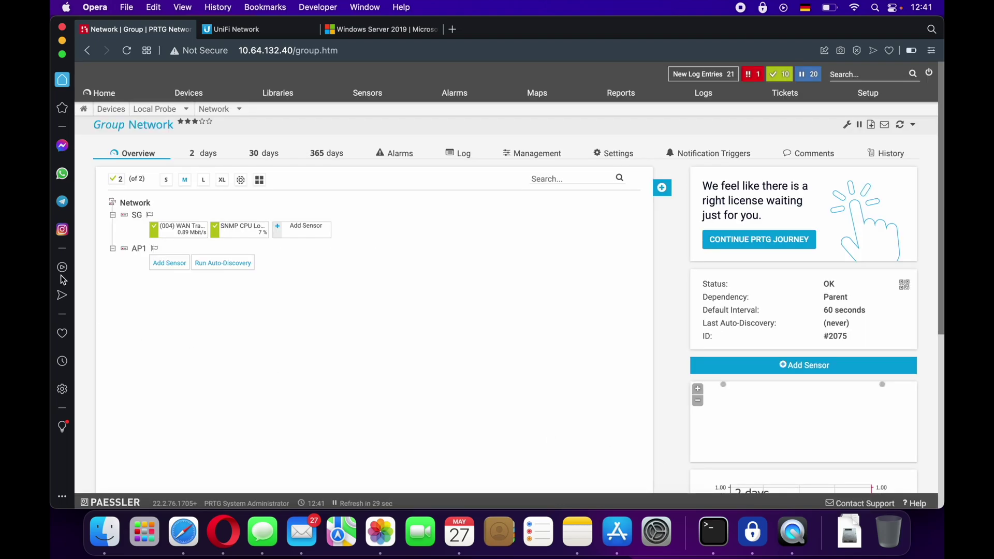
- Add an SNMP Traffic sensor to AP1 monitoring the (002) eth0 Traffic interface
left_click(169, 263)
left_click(623, 220)
scroll(383, 395, "down", 2)
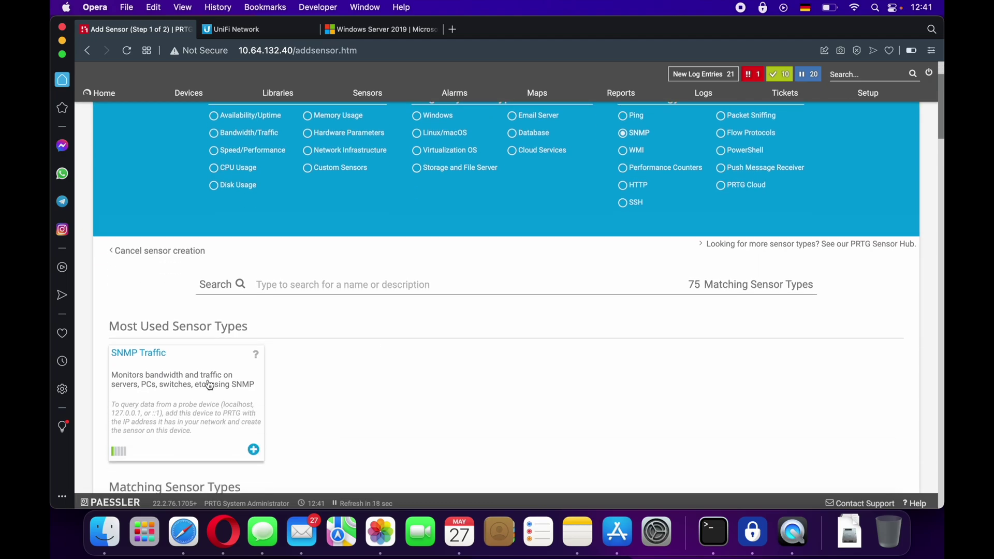
left_click(210, 385)
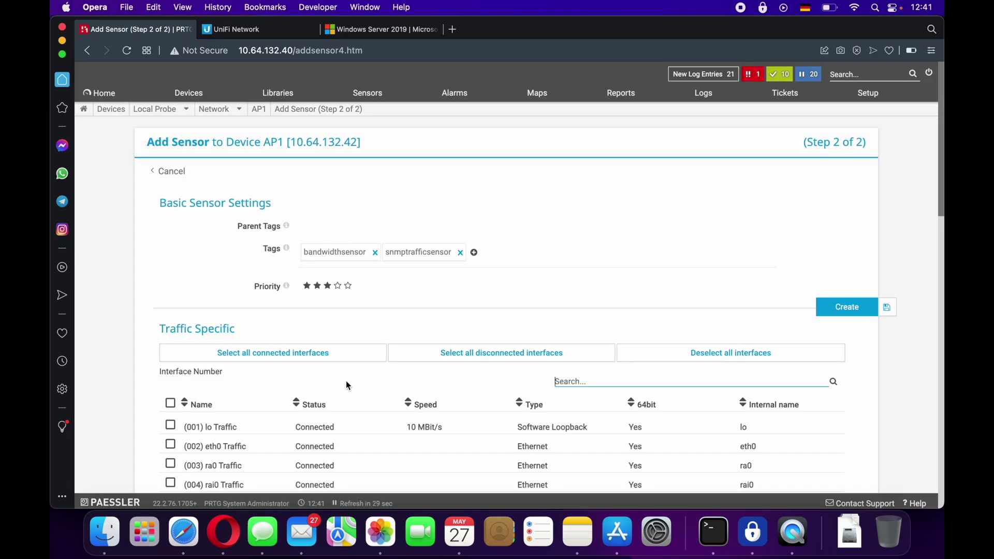
scroll(346, 385, "down", 5)
left_click(170, 278)
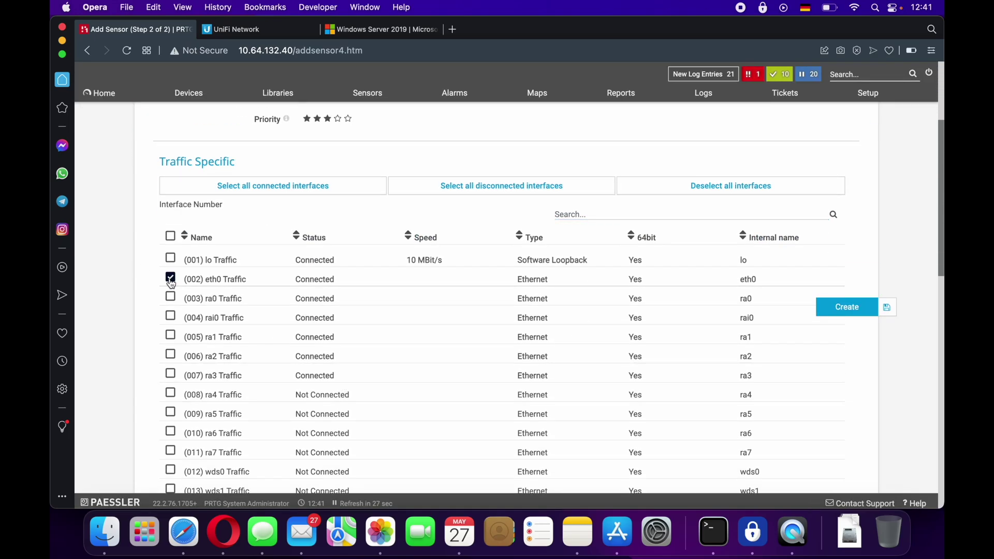
left_click(829, 313)
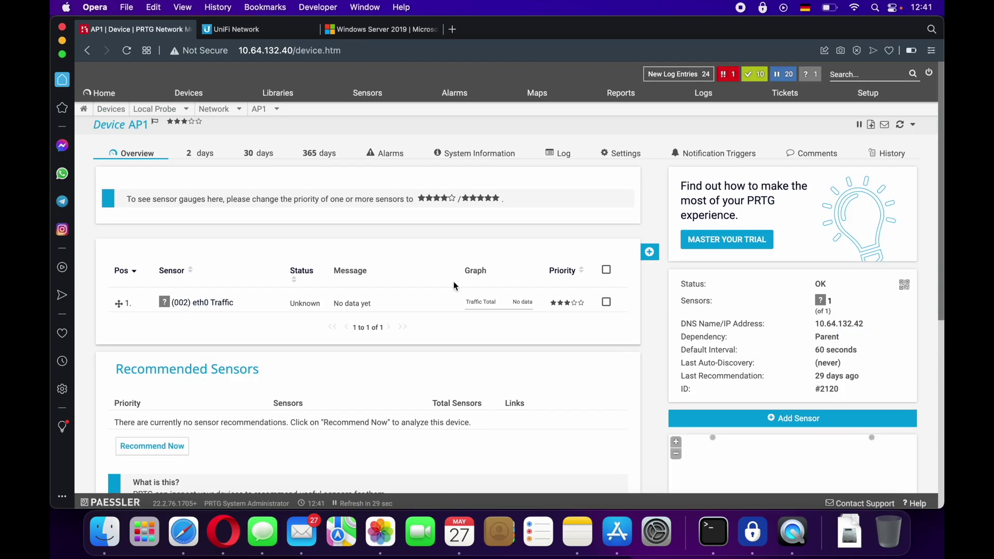
- Add an SNMP CPU Load sensor to AP1, picked from the SNMP sensor types
left_click(649, 252)
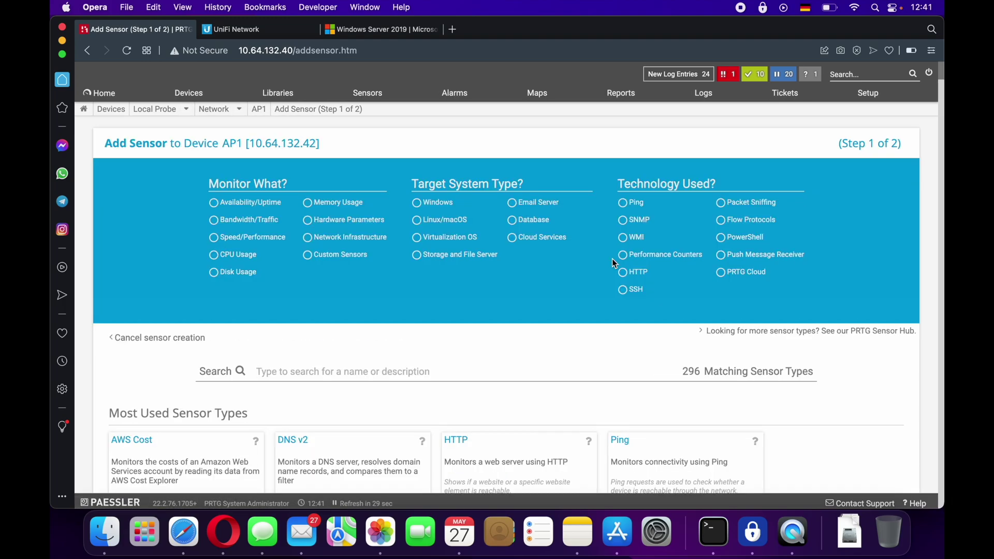
left_click(623, 220)
scroll(323, 437, "down", 10)
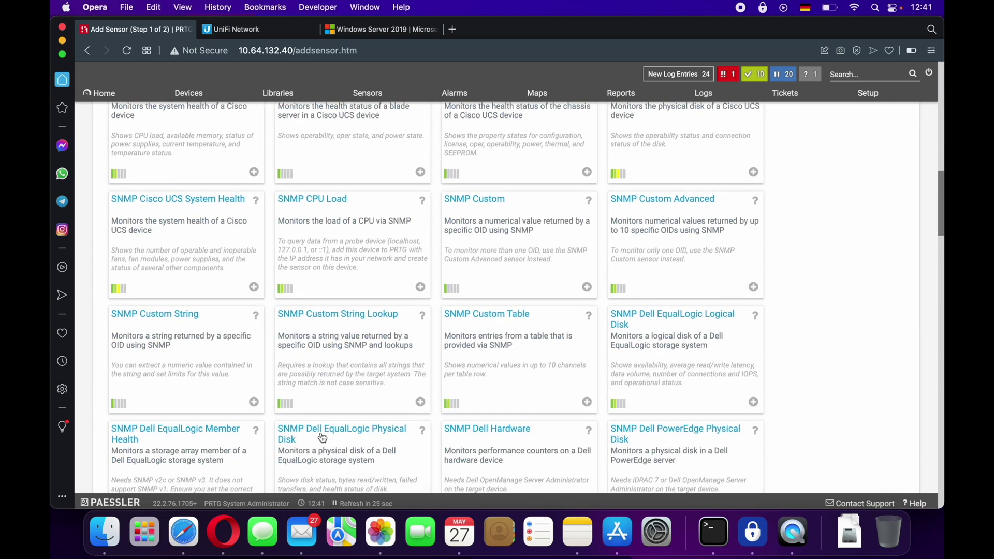
left_click(394, 206)
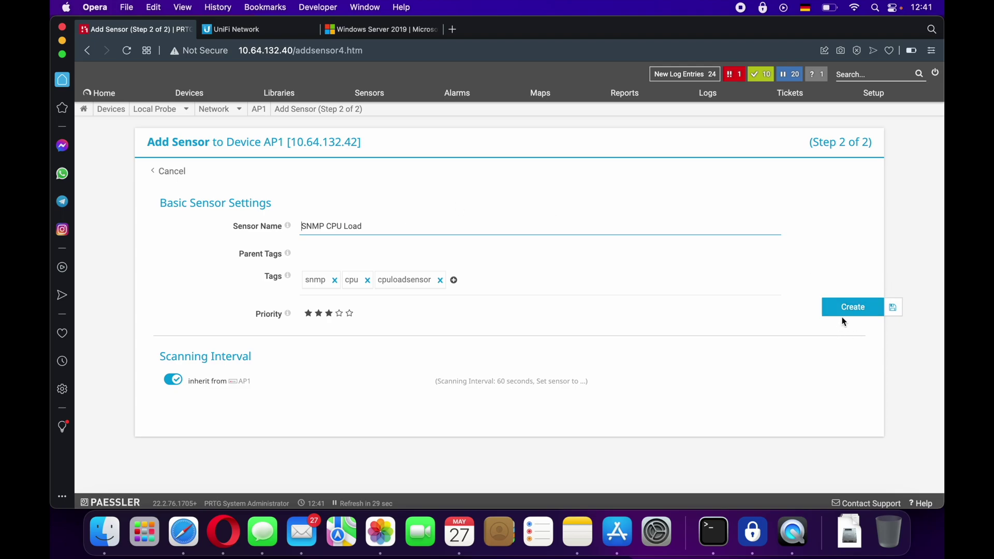
left_click(850, 309)
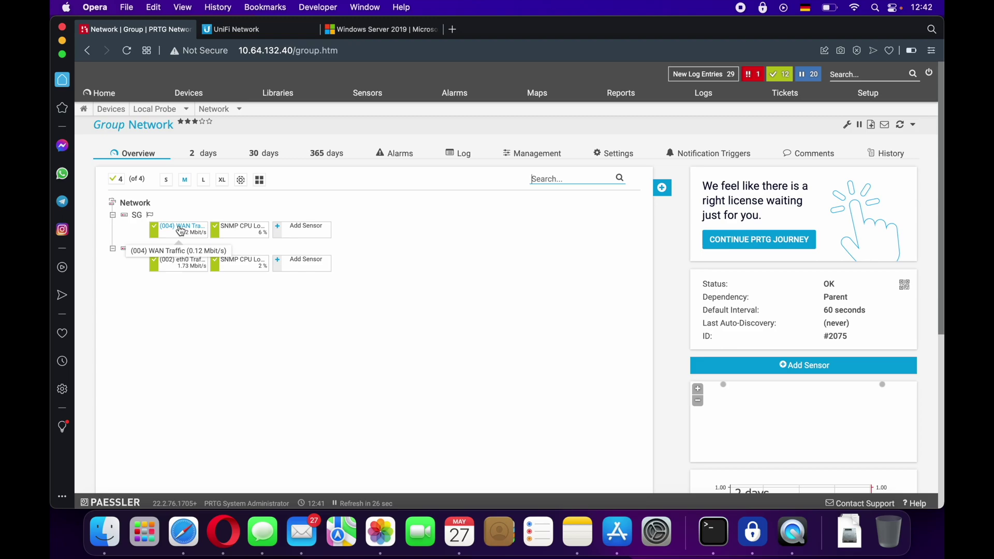
- View the (004) WAN Traffic sensor's Live Data graph, then go to the Windows Server 2019 page
left_click(181, 232)
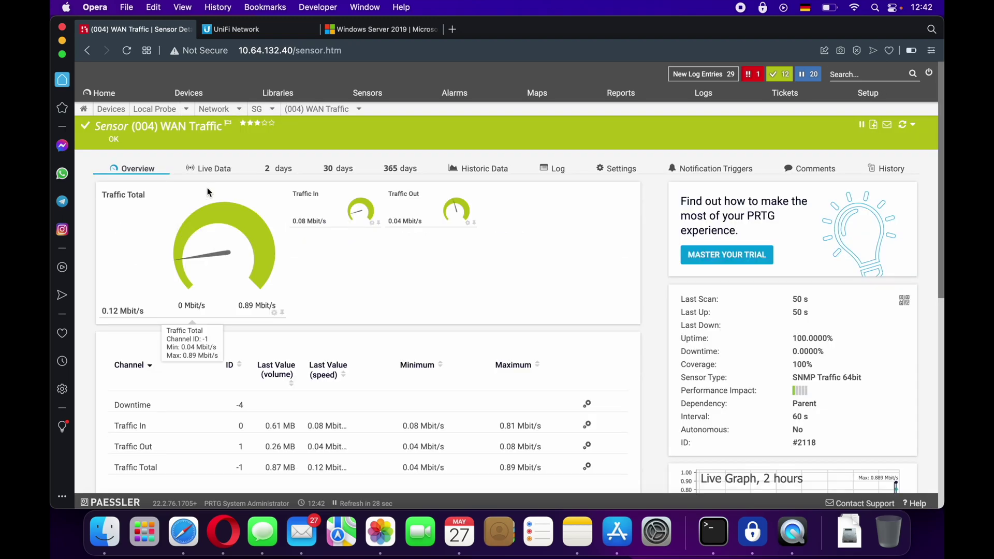
left_click(226, 170)
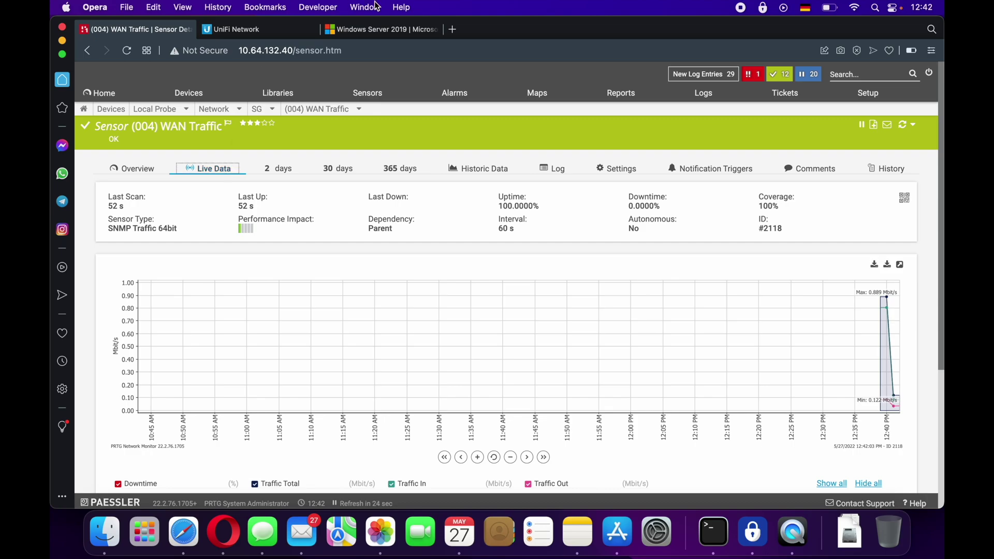
left_click(363, 31)
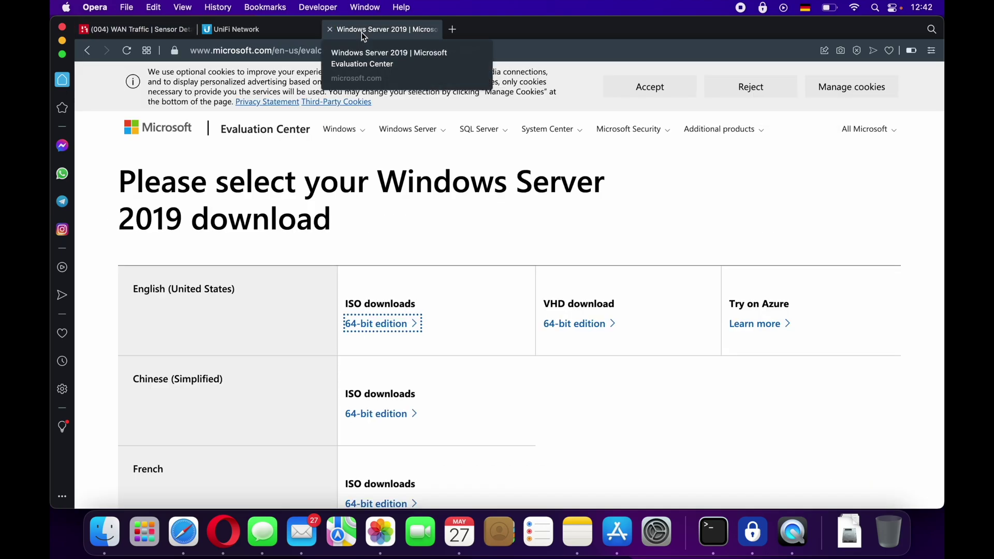
- Download the English 64-bit Windows Server 2019 ISO, then return to UniFi Network
left_click(397, 331)
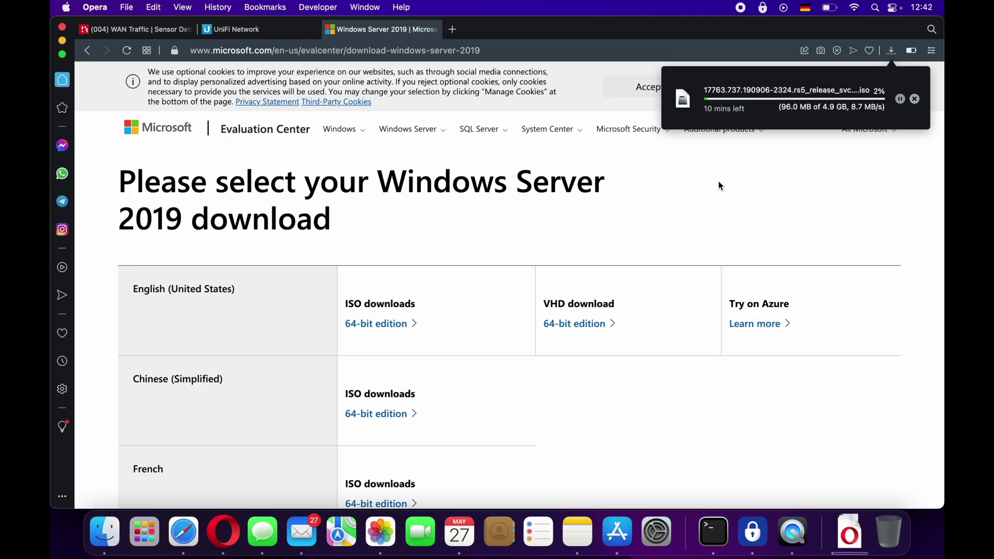
left_click(256, 35)
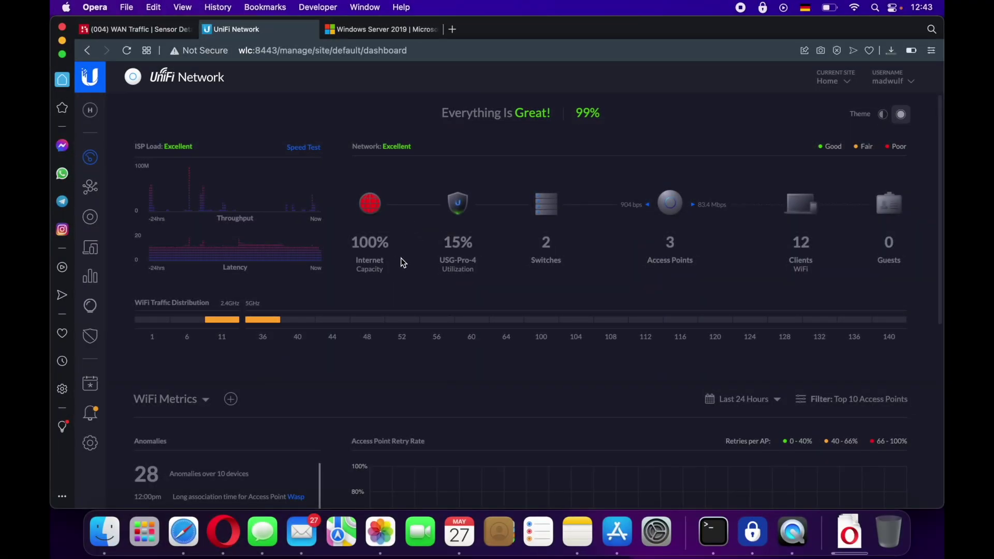
- Check UniFi devices, then reload PRTG's WAN Traffic live graph, now peaking near 80 Mbit/s
left_click(446, 258)
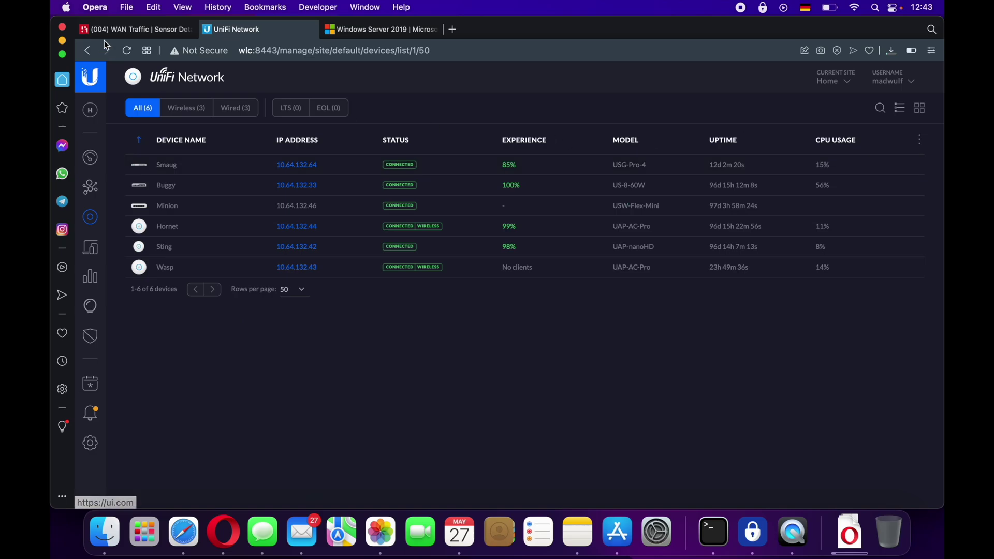
left_click(134, 29)
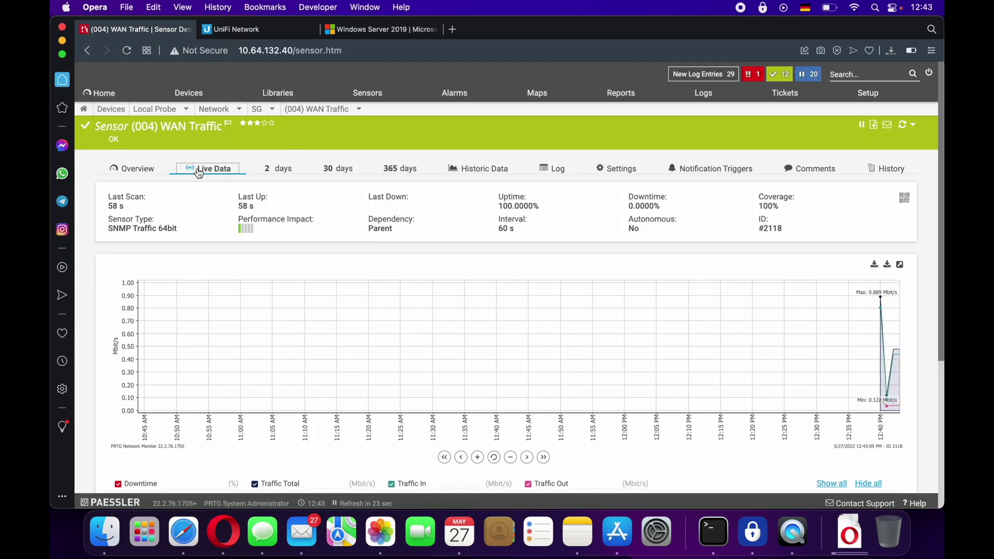
left_click(126, 51)
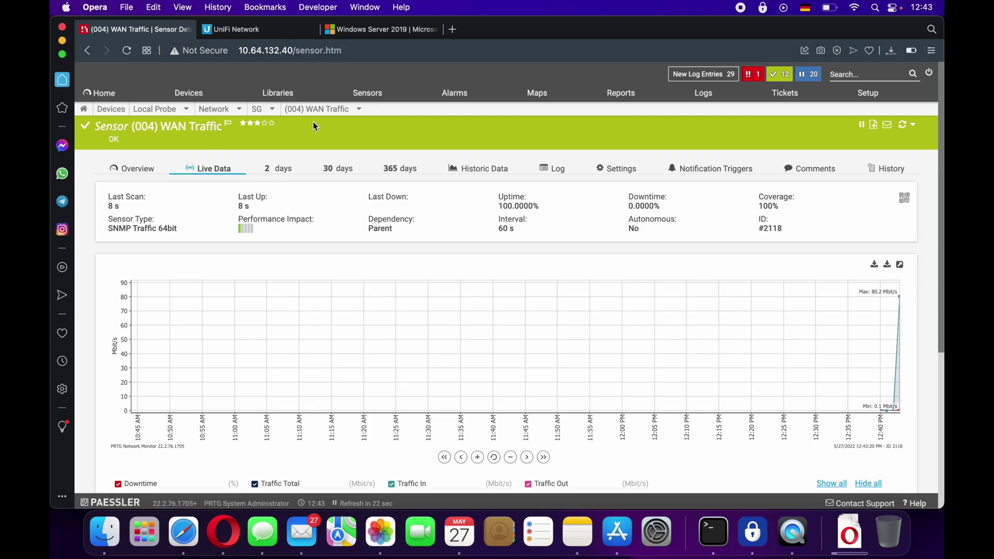
- Open SG's SNMP CPU Load sensor overview from the breadcrumb sensor menu
mouse_move(331, 112)
left_click(307, 186)
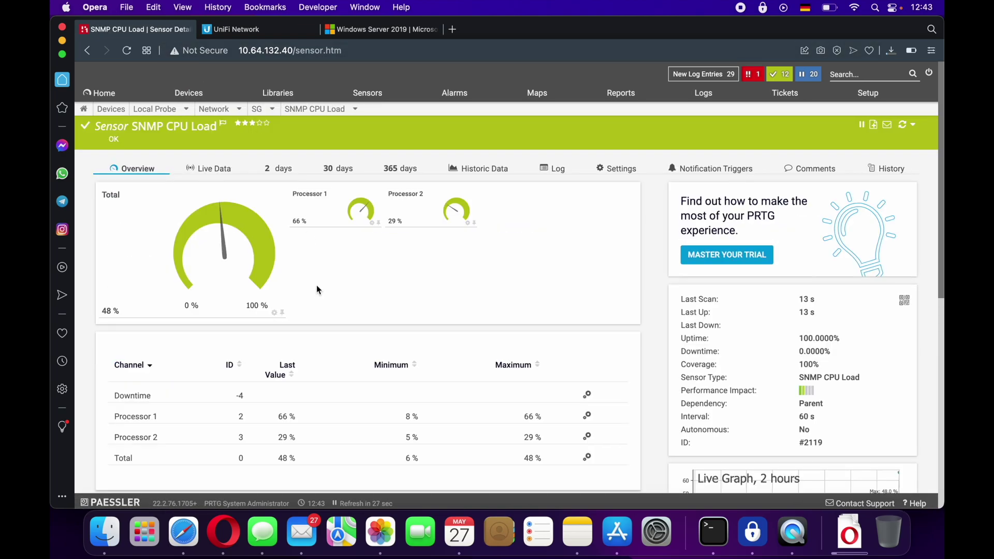
mouse_move(412, 224)
mouse_move(312, 228)
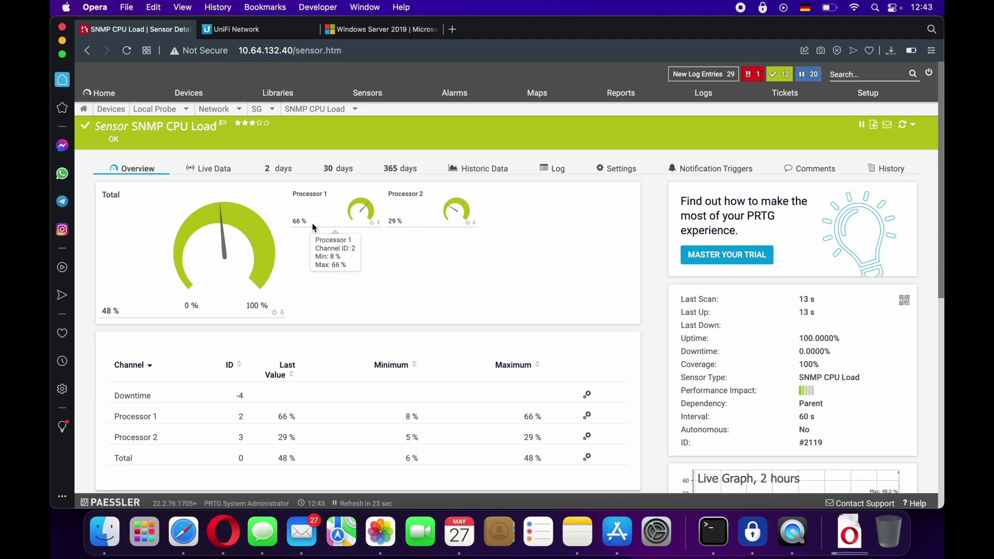
- Show UniFi's device list with the USG-Pro-4 gateway at 26% CPU and the US-8-60W switch at 56%
left_click(275, 32)
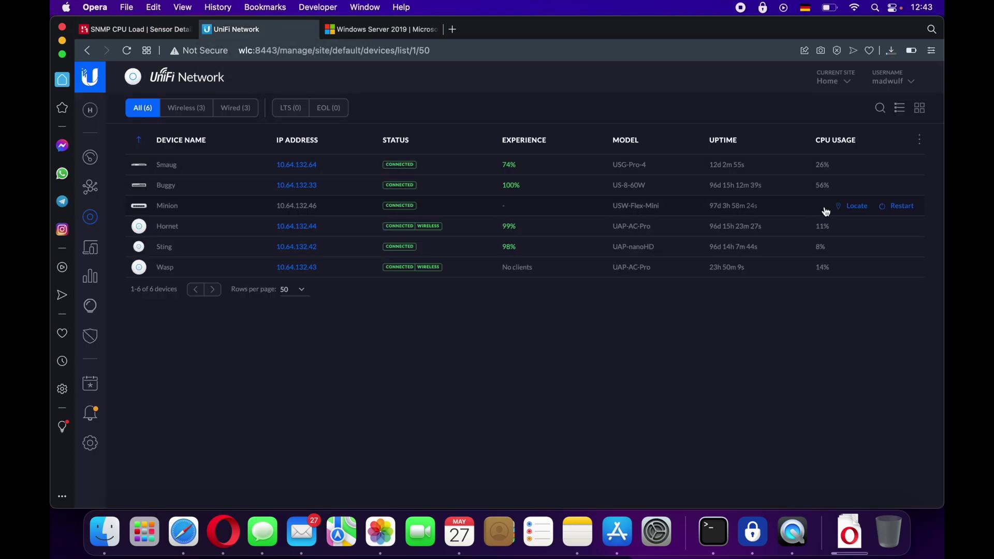